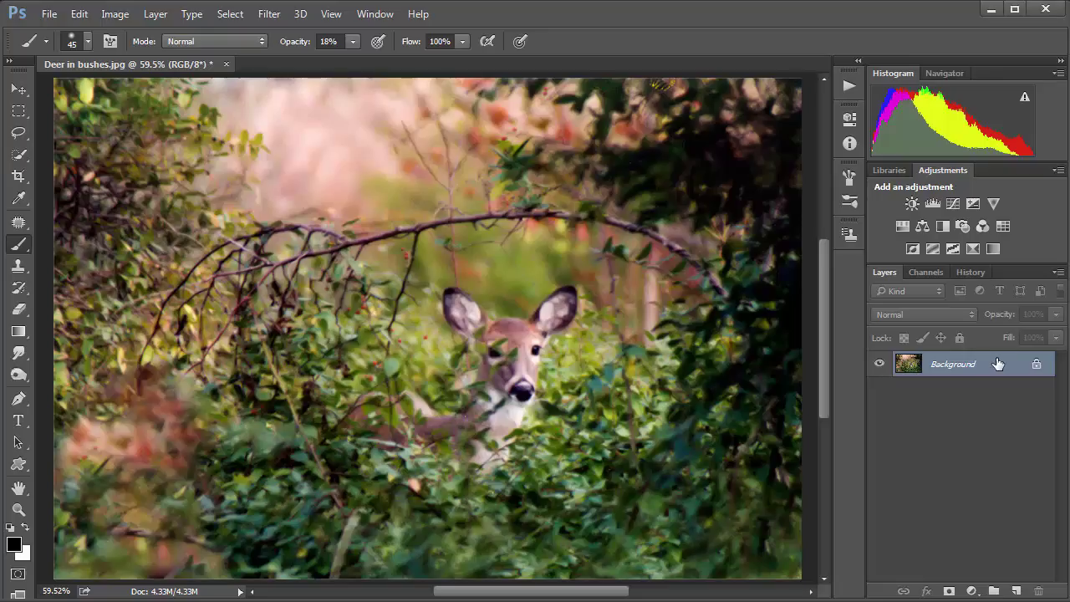
Duplicate the deer photo to Layer 1 and apply a Threshold, tuning the level for stark black-and-white
key("ctrl+j")
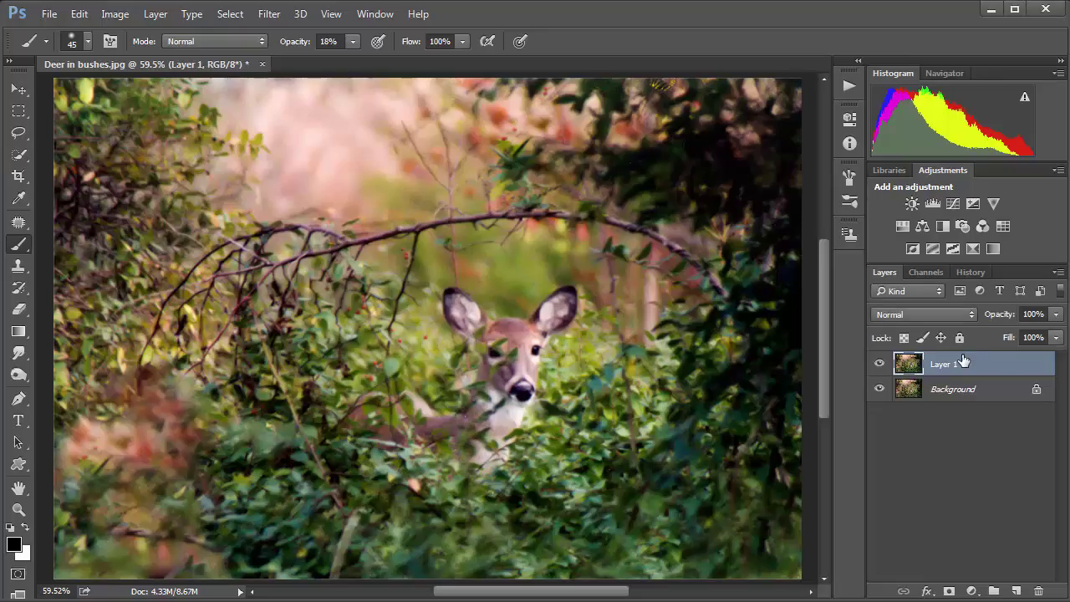
left_click(117, 16)
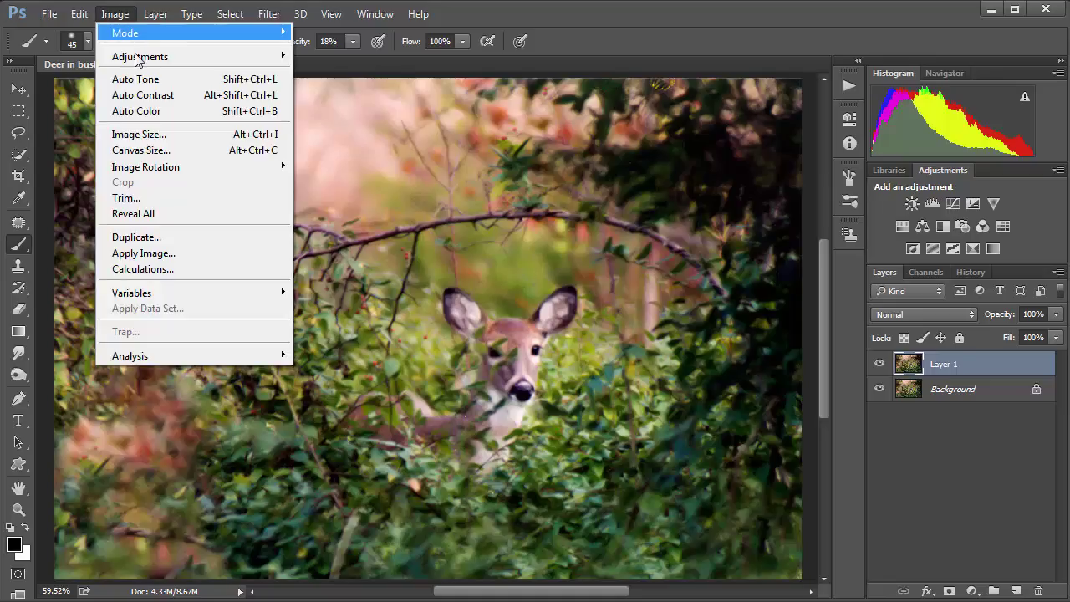
mouse_move(143, 60)
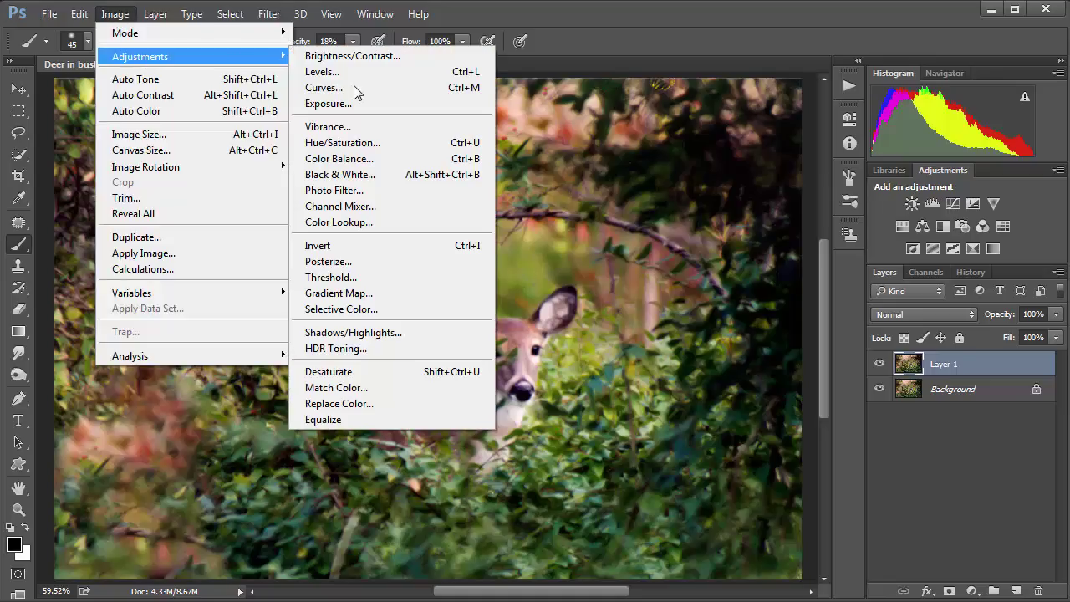
left_click(410, 276)
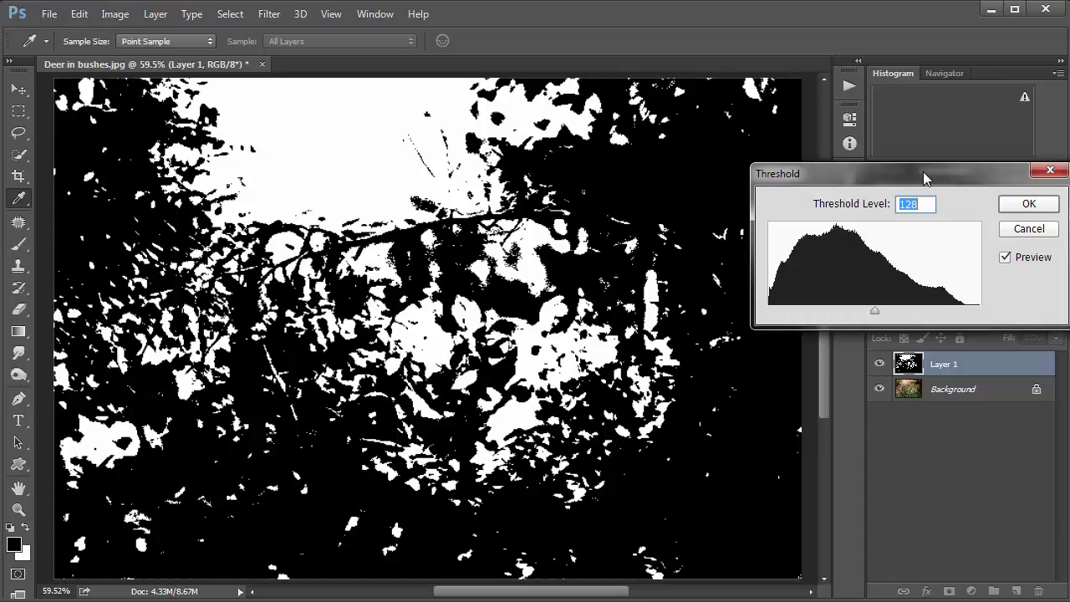
left_click_drag(923, 171, 910, 171)
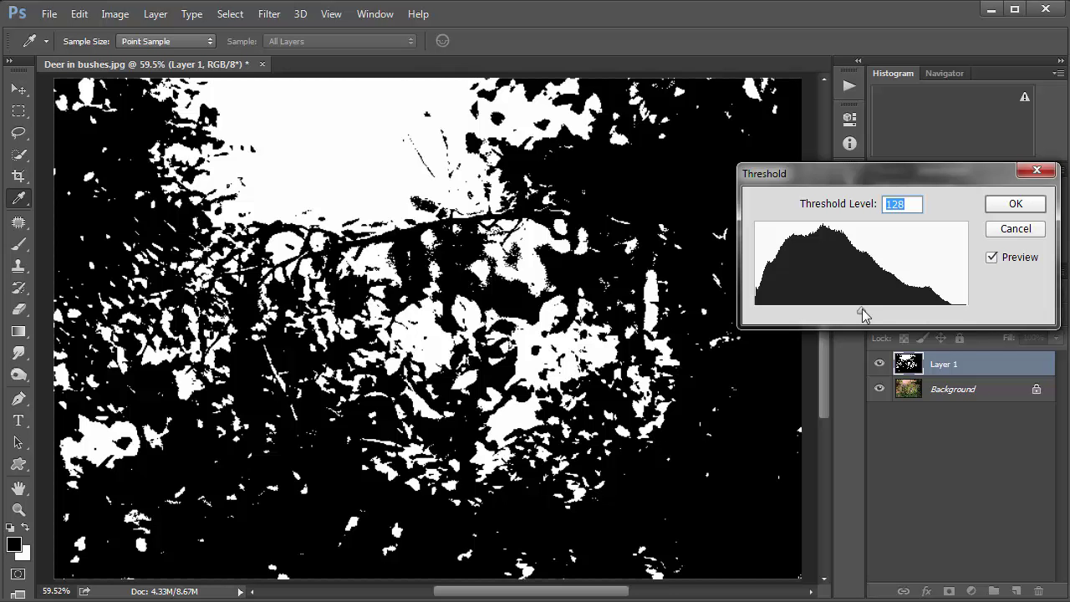
left_click_drag(867, 309, 833, 326)
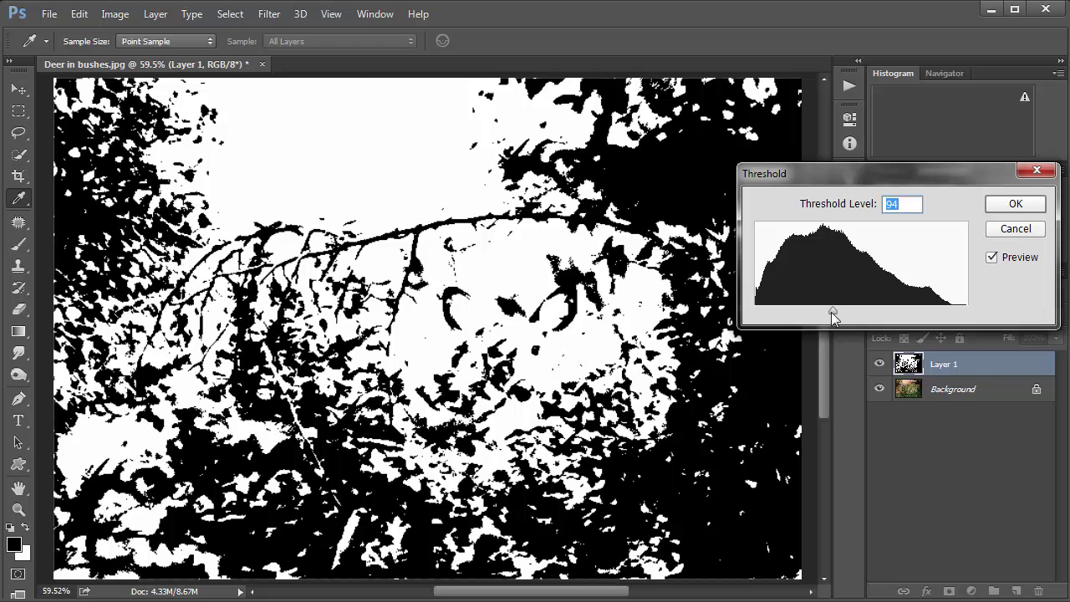
mouse_move(833, 313)
left_mouse_down()
mouse_move(842, 311)
mouse_move(825, 313)
left_mouse_up()
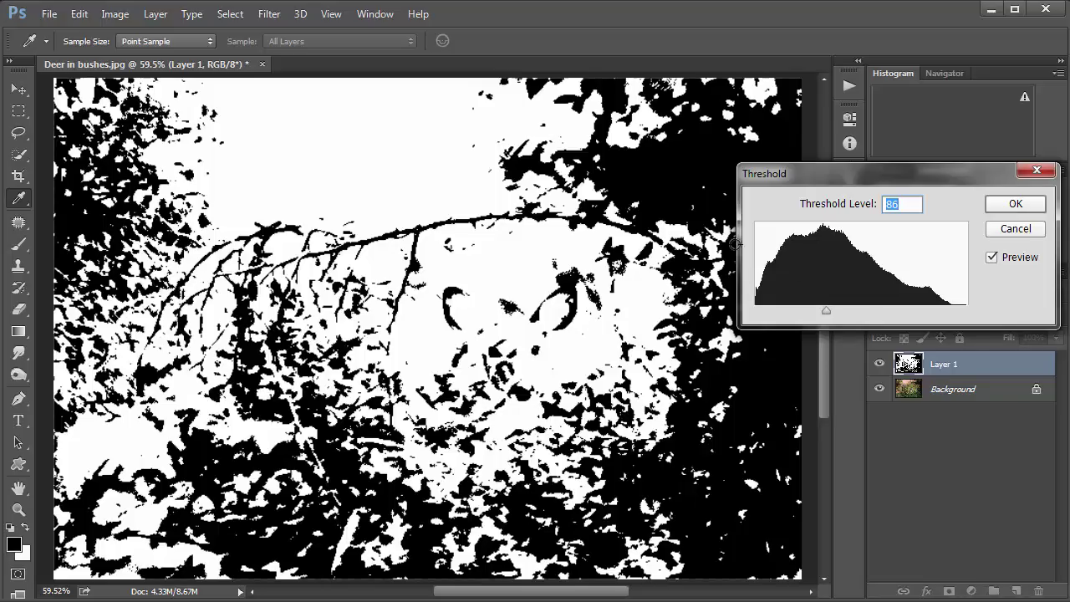
left_click(1001, 210)
key("b")
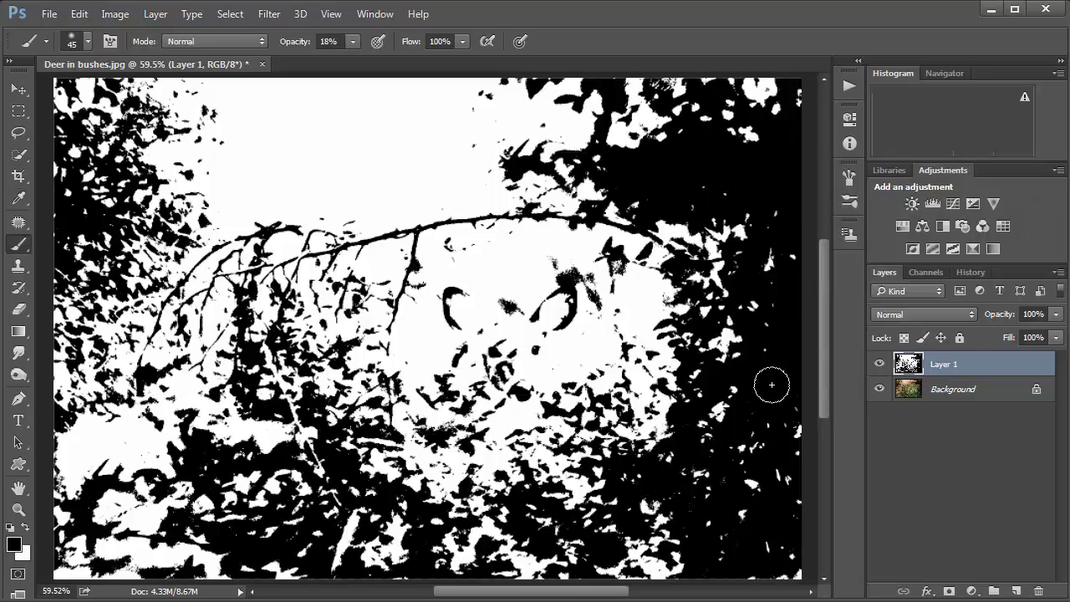
Set Layer 1's blend mode to Multiply and toggle its visibility twice to compare with the original
left_click(932, 313)
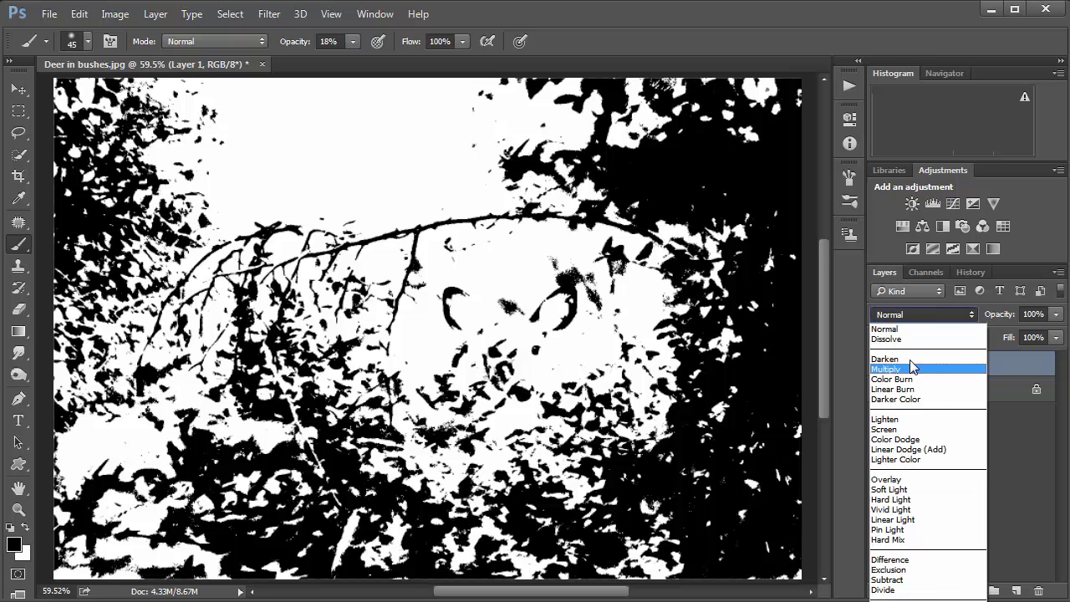
left_click(907, 370)
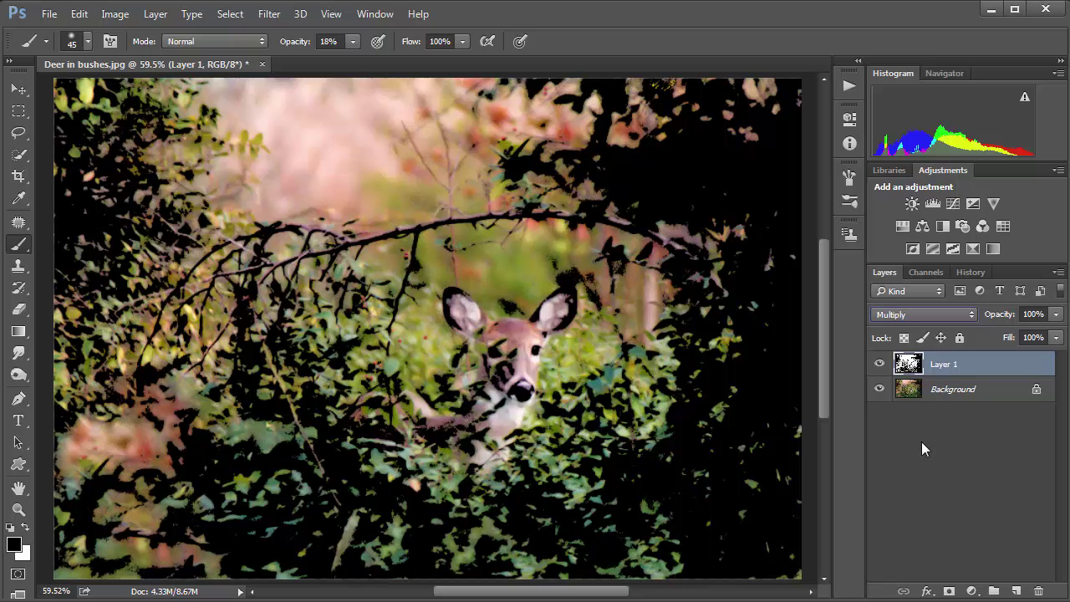
left_click(880, 365)
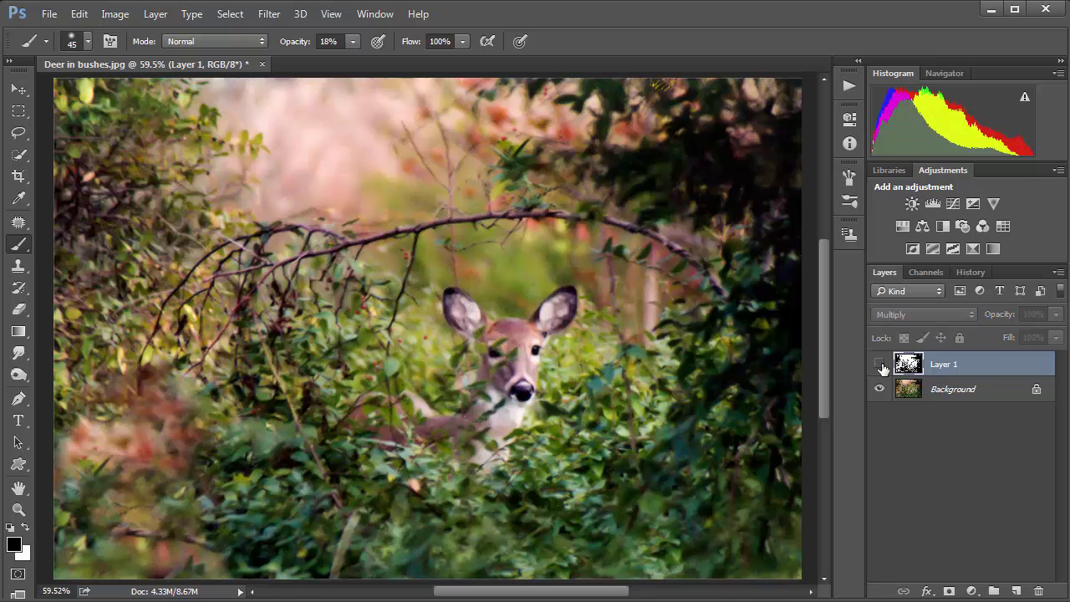
left_click(879, 366)
left_click(879, 365)
left_click(880, 365)
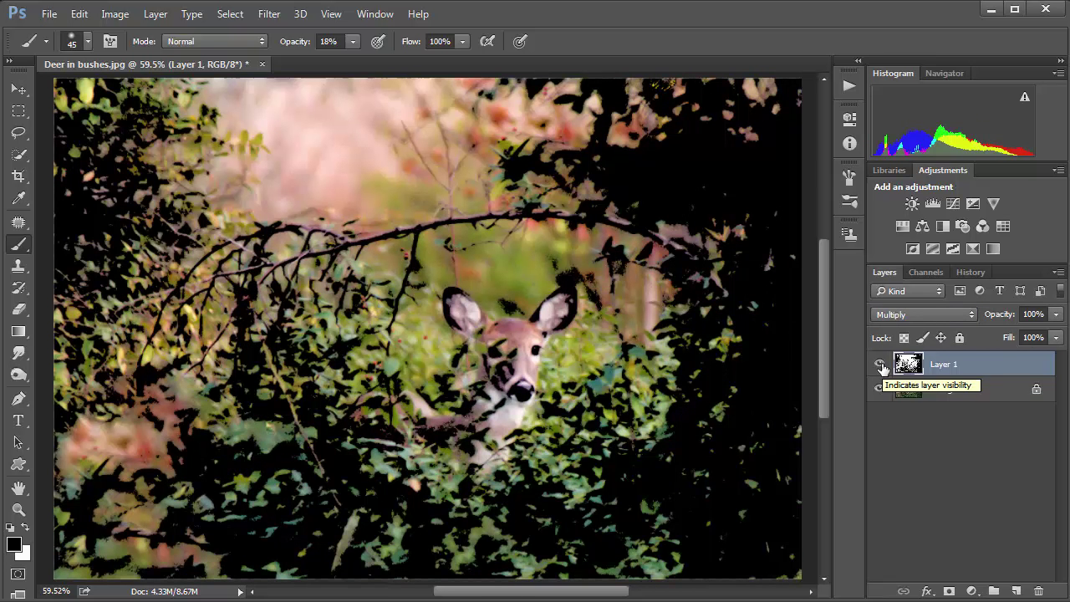
Try Screen, Overlay and Difference blend modes on Layer 1, then return it to Normal
left_click(912, 315)
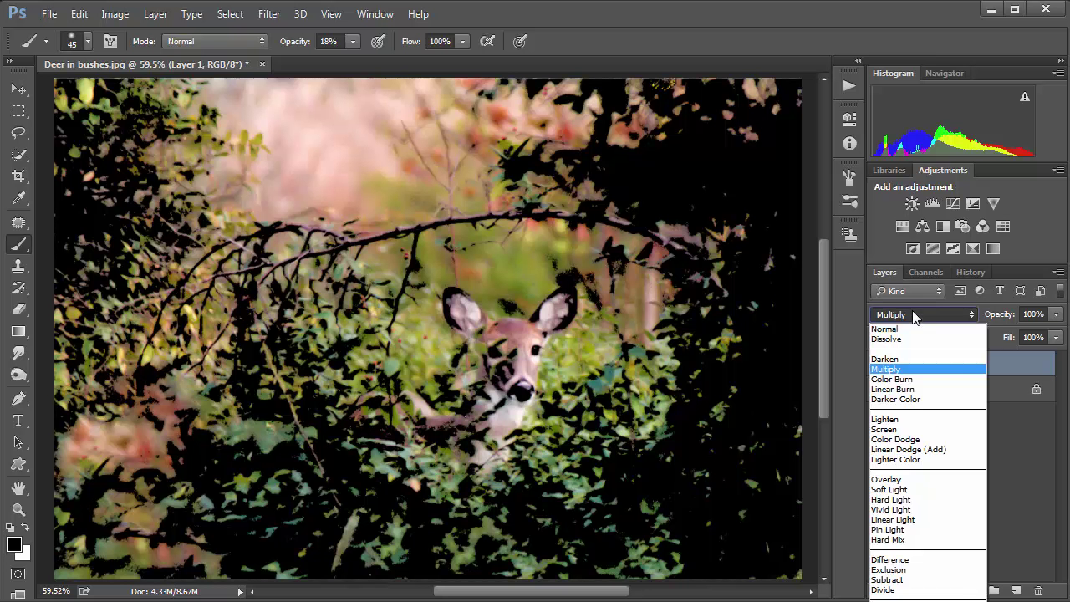
left_click(898, 429)
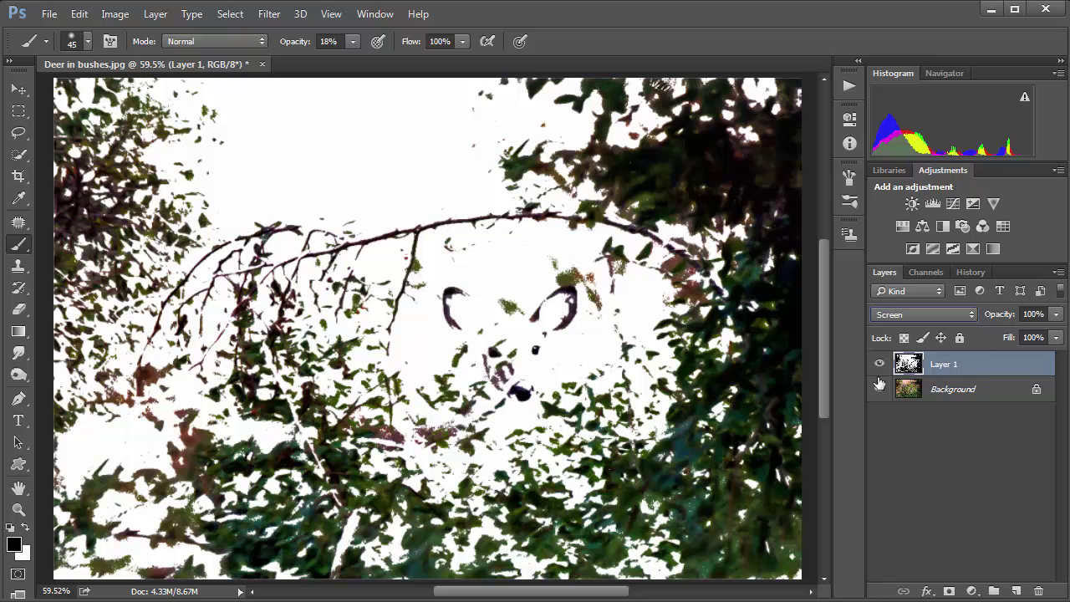
left_click(915, 314)
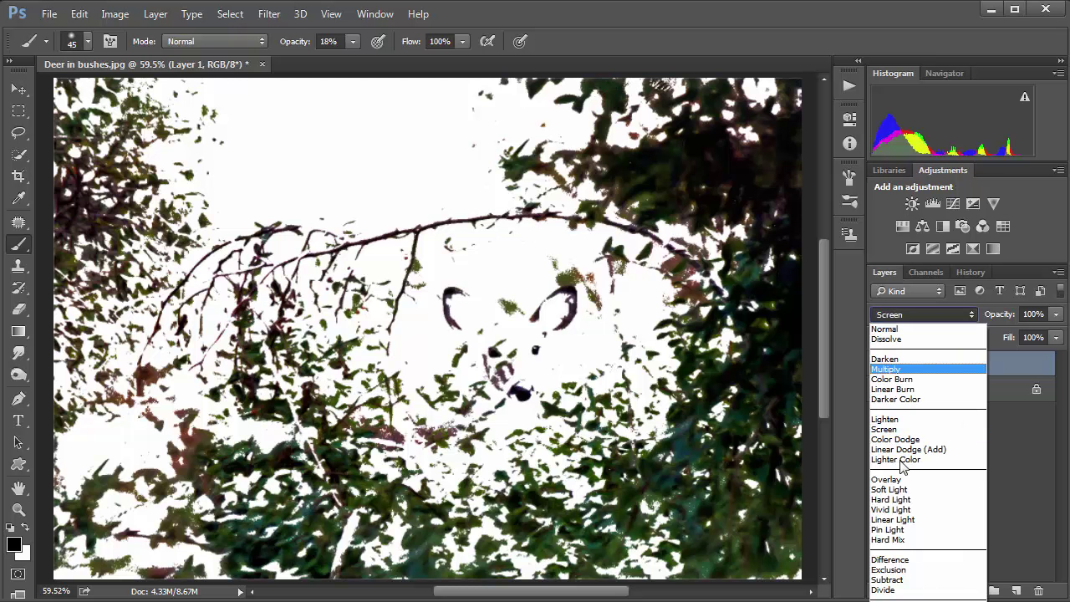
left_click(912, 480)
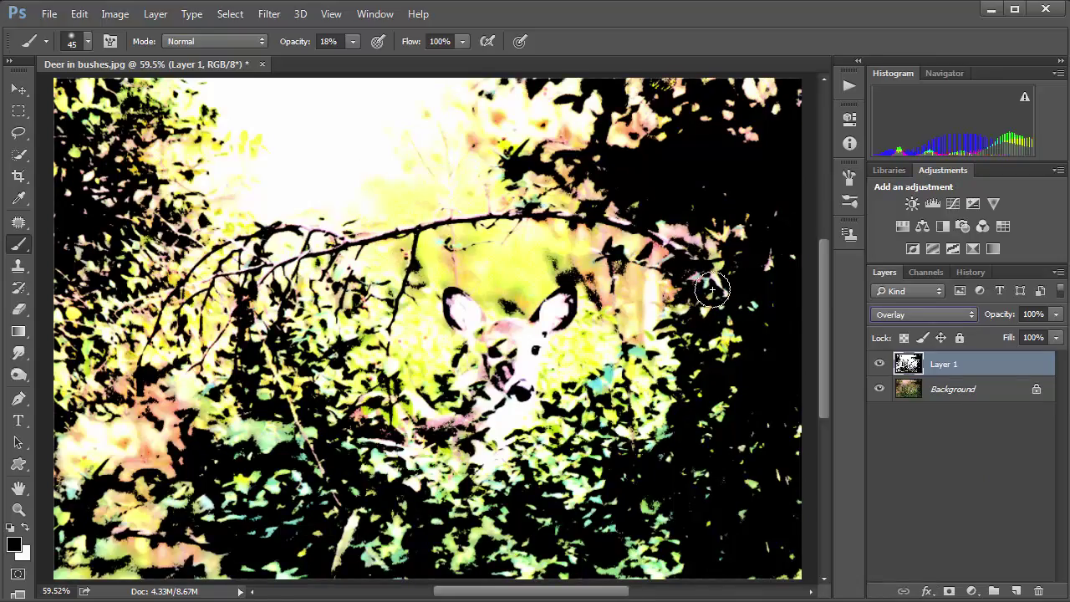
left_click(911, 314)
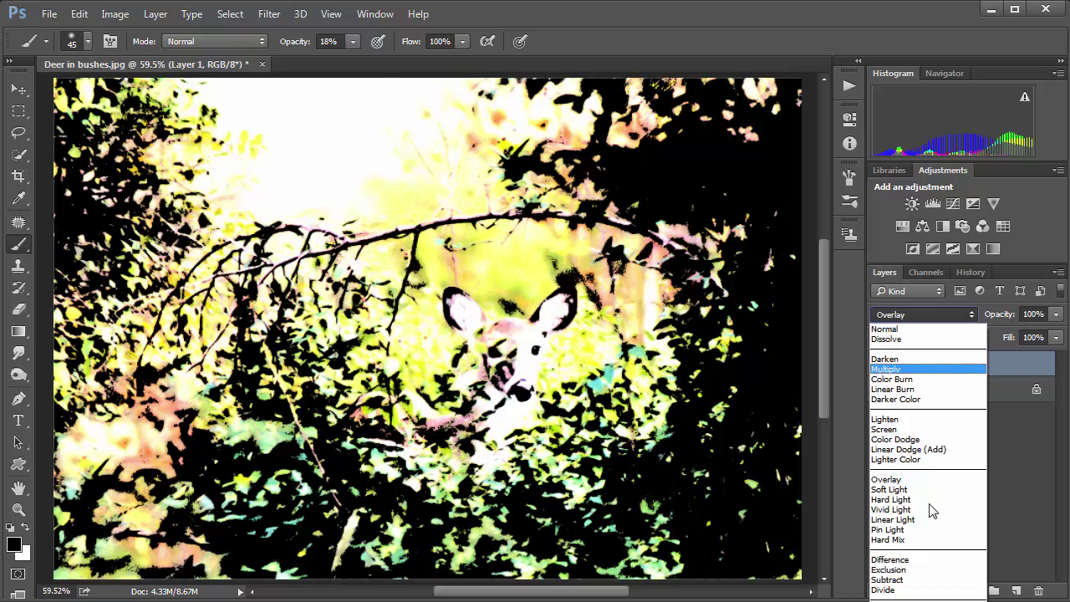
left_click(908, 560)
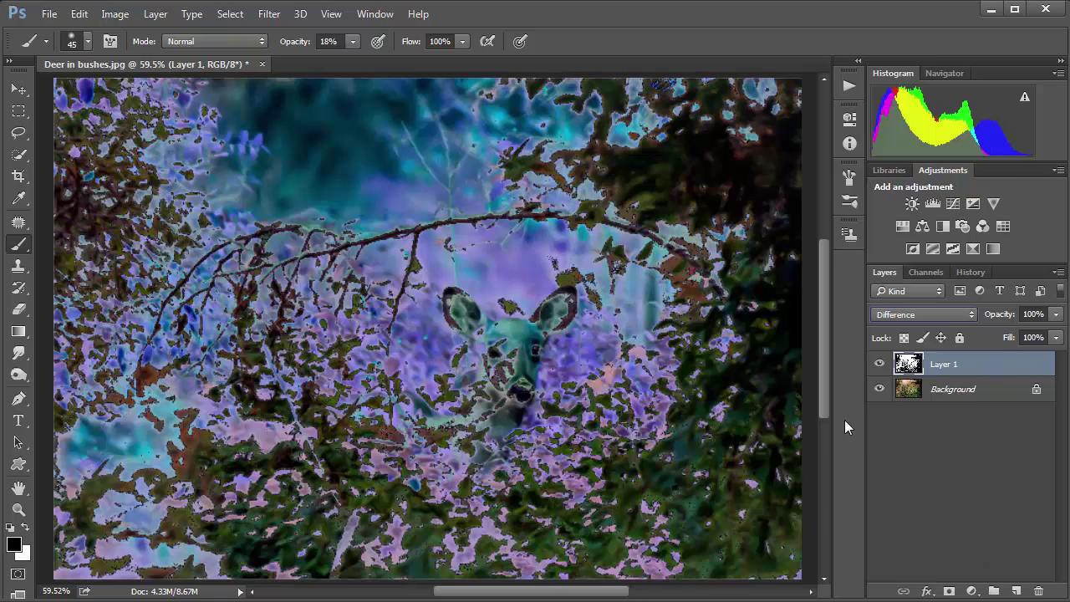
left_click(934, 315)
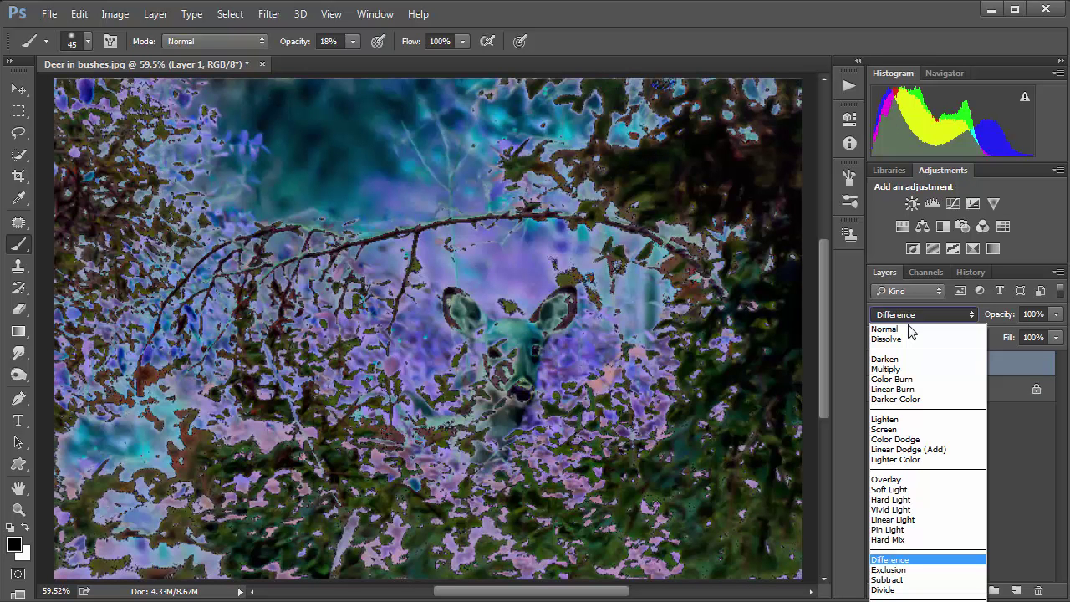
left_click(911, 329)
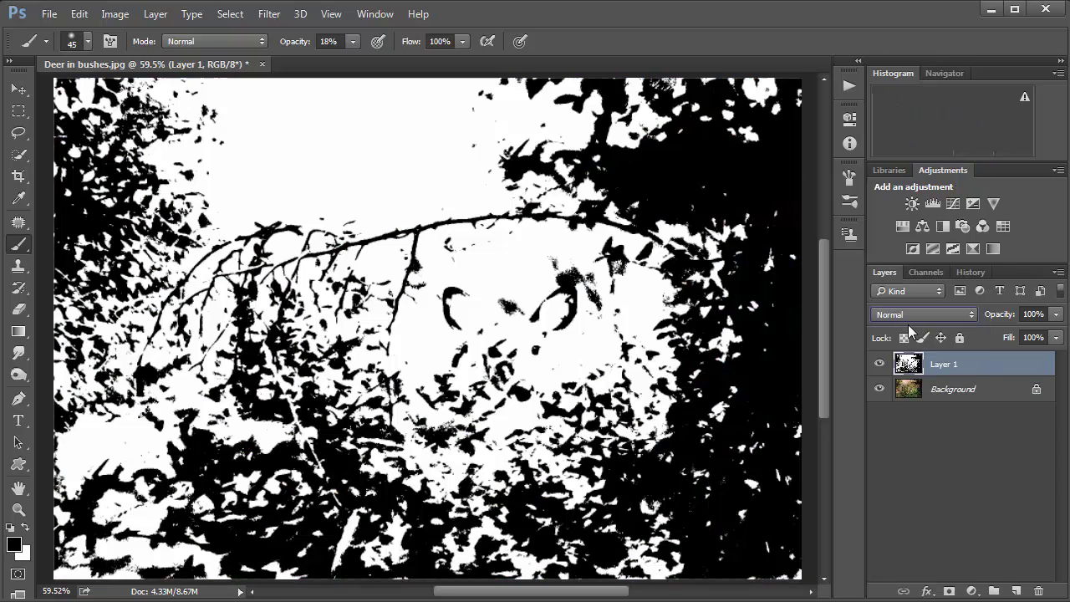
Add a white layer mask to Layer 1 and set the brush hardness to 0%
left_click(949, 592)
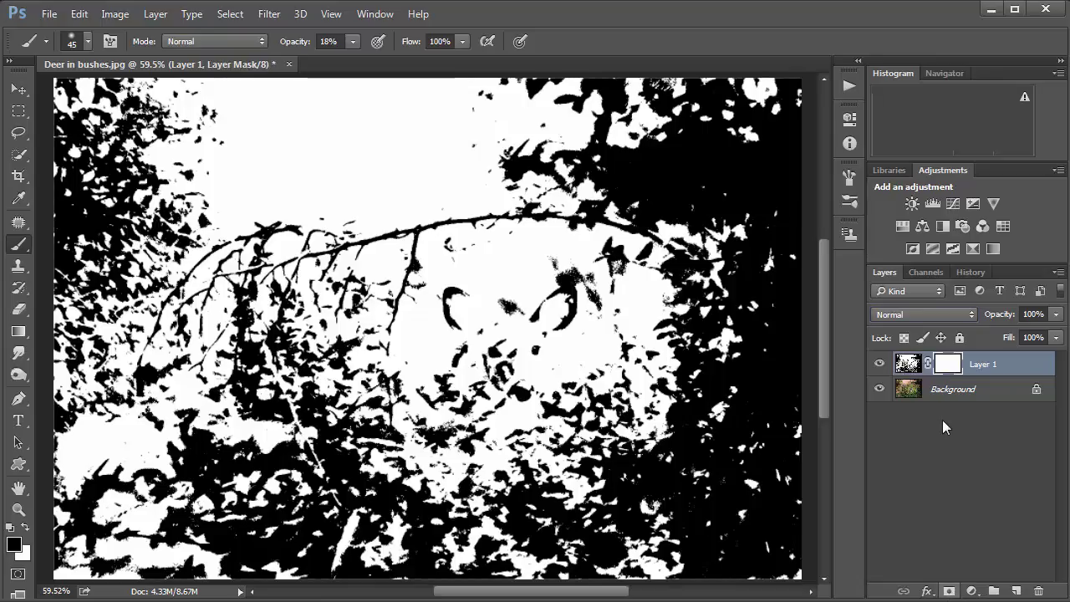
left_click(350, 42)
left_click(259, 74)
left_click(74, 43)
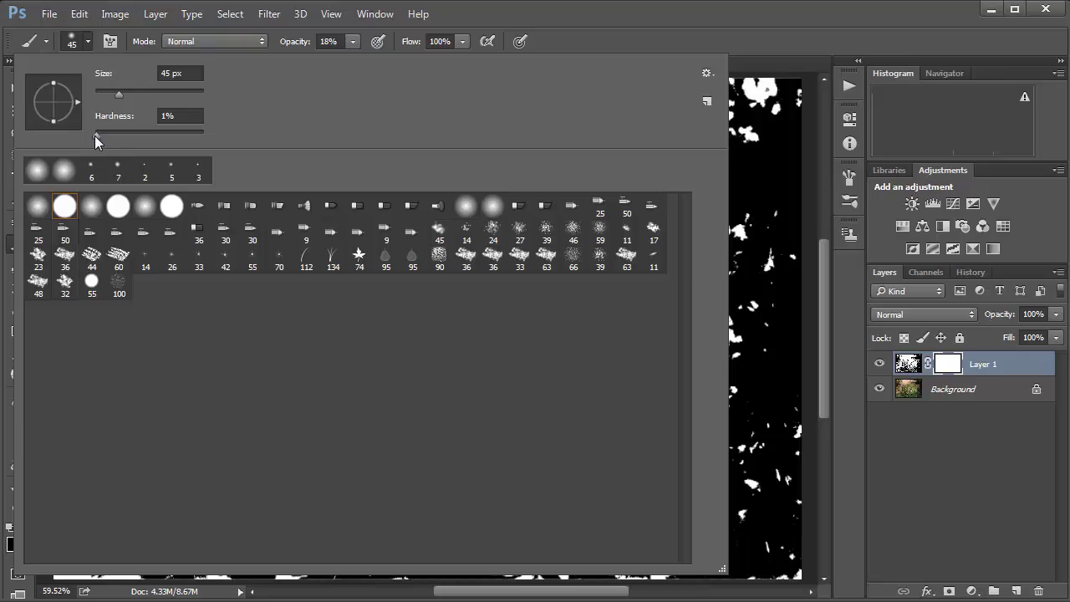
left_click_drag(95, 136, 90, 135)
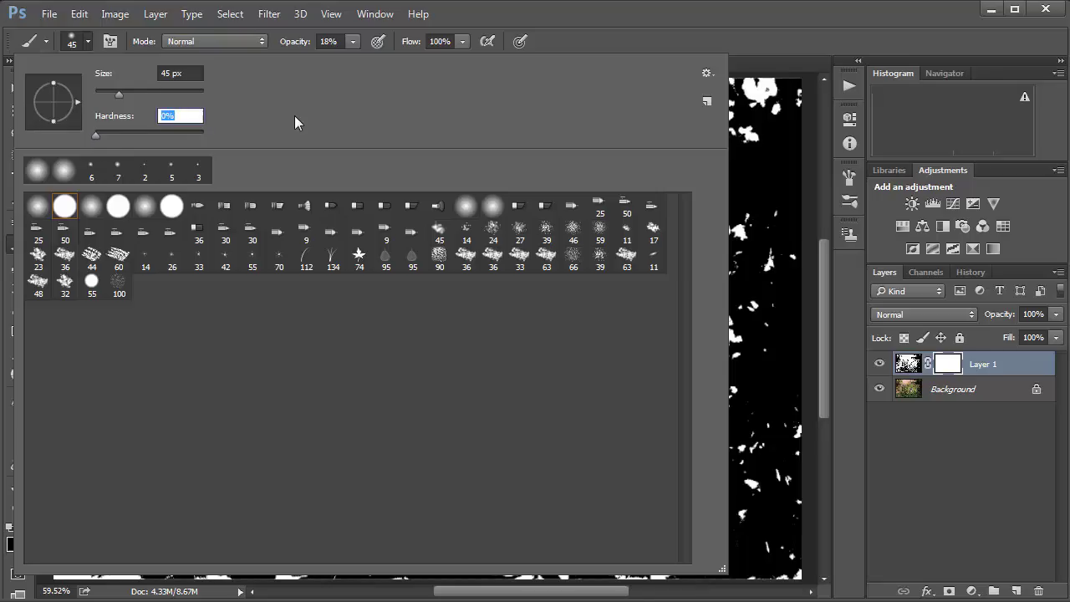
left_click(606, 14)
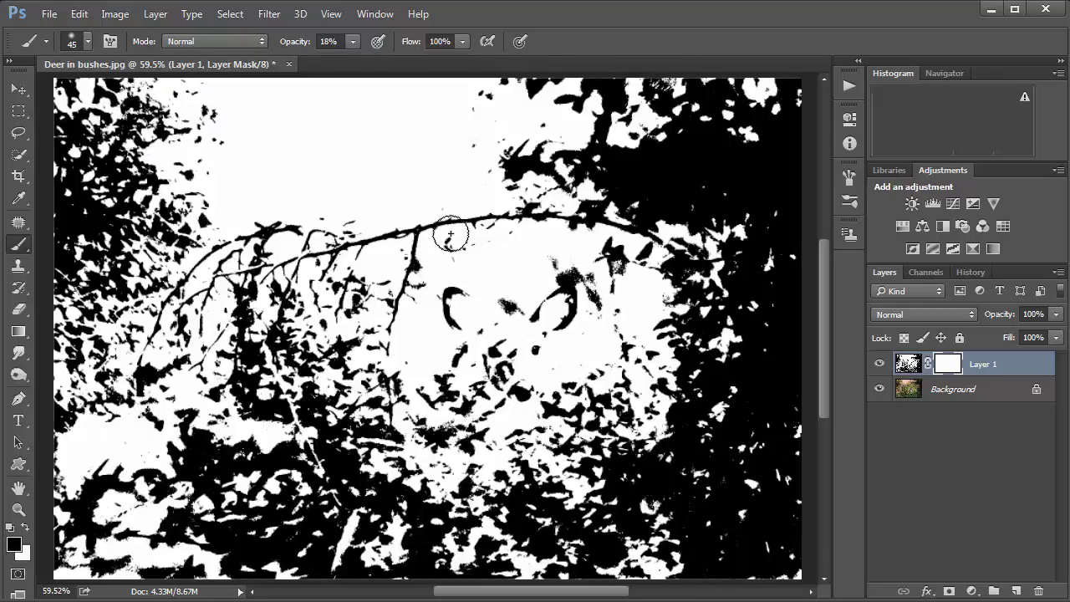
Enlarge the brush to 175 and paint black on the mask over the upper and left background and the deer's head
key("bracketright")
key("bracketright")
key("bracketright")
key("bracketright")
key("bracketright")
key("bracketright")
key("bracketright")
key("bracketright")
key("bracketright")
key("bracketright")
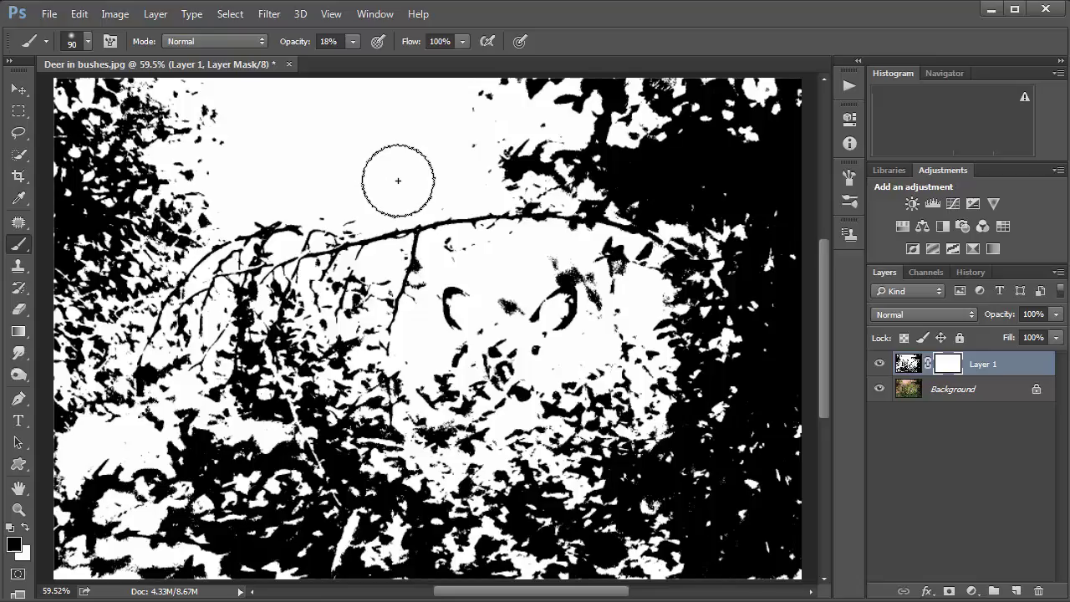
key("bracketright")
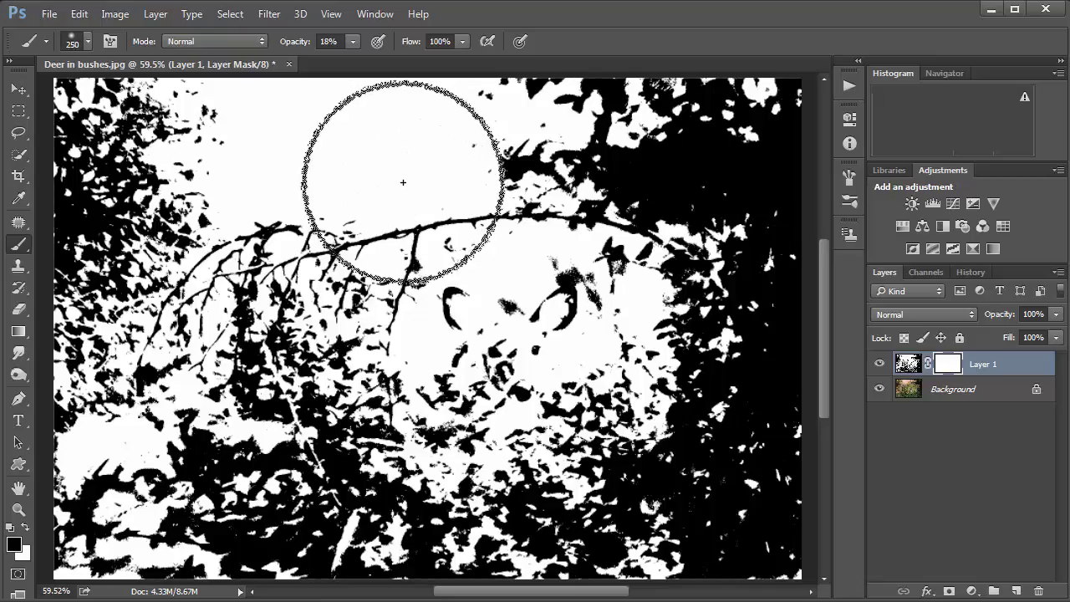
key("bracketleft")
key("bracketleft")
key("bracketleft")
key("bracketleft")
key("bracketleft")
key("bracketleft")
key("bracketleft")
key("bracketleft")
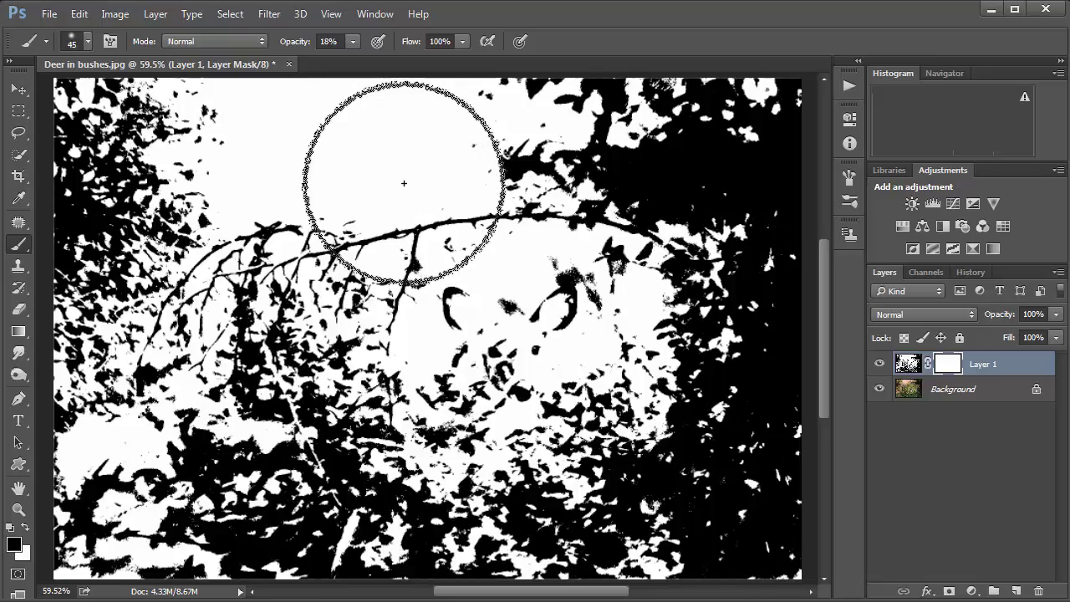
key("bracketleft")
key("bracketleft")
key("bracketleft")
key("bracketleft")
key("bracketleft")
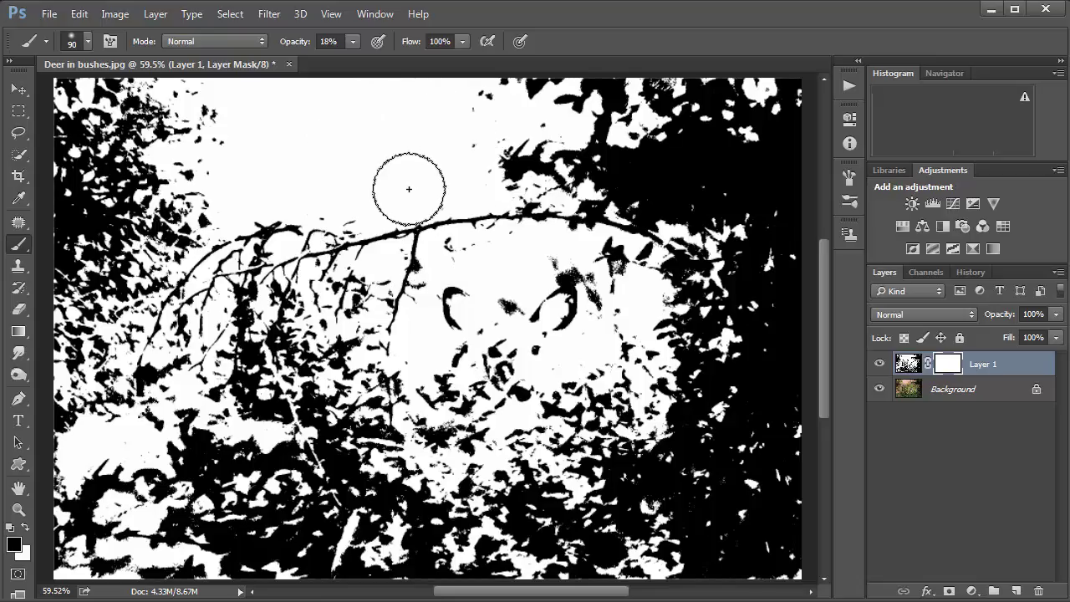
key("bracketright")
key("bracketright")
key("bracketright")
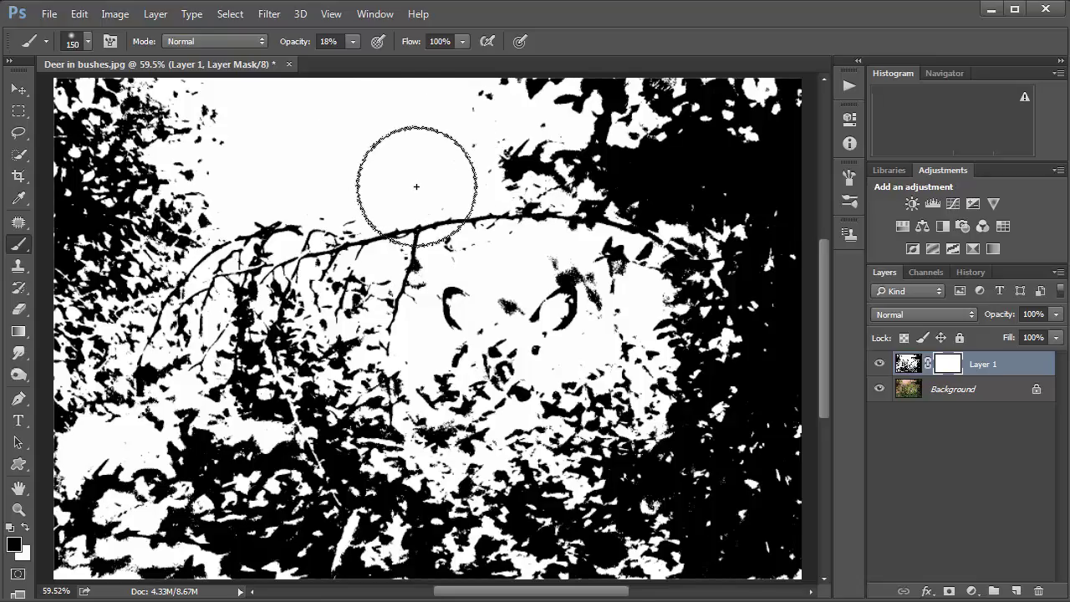
key("bracketright")
mouse_move(501, 152)
left_mouse_down()
mouse_move(280, 177)
mouse_move(443, 148)
mouse_move(296, 150)
mouse_move(165, 236)
mouse_move(179, 203)
left_mouse_up()
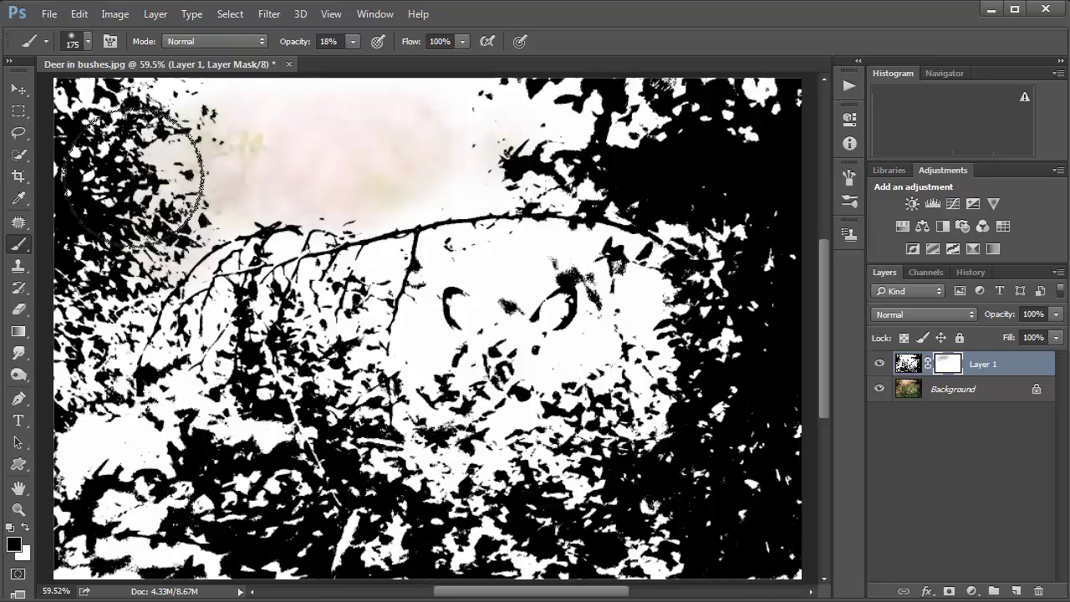
mouse_move(163, 305)
left_mouse_down()
mouse_move(132, 182)
mouse_move(134, 284)
left_mouse_up()
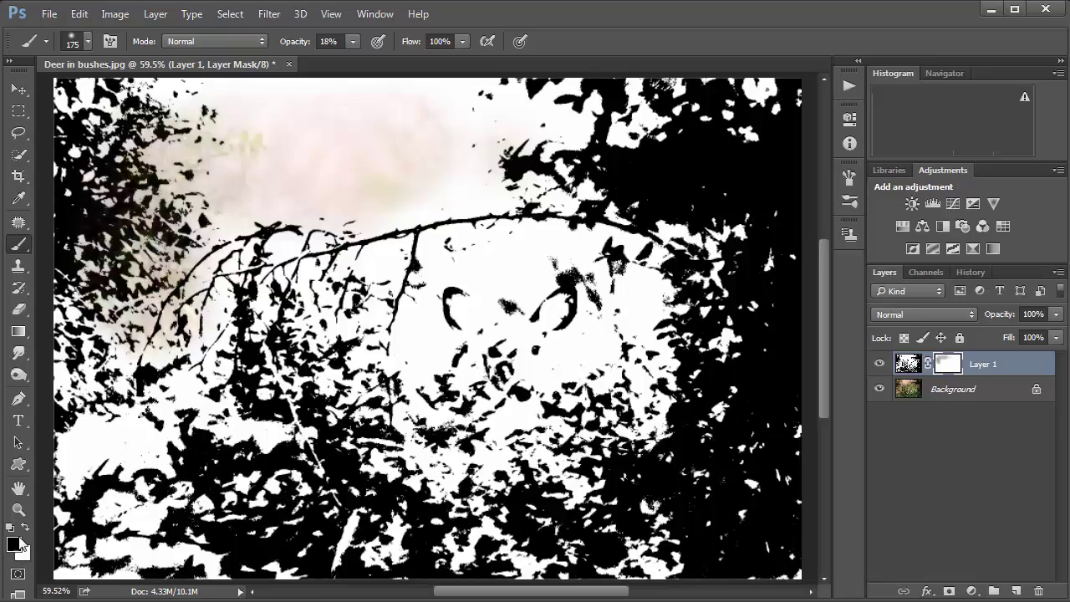
mouse_move(693, 191)
left_mouse_down()
mouse_move(590, 336)
mouse_move(513, 347)
mouse_move(541, 391)
mouse_move(572, 298)
mouse_move(444, 343)
mouse_move(575, 364)
mouse_move(561, 290)
mouse_move(527, 375)
mouse_move(588, 283)
mouse_move(443, 399)
mouse_move(584, 279)
mouse_move(435, 285)
mouse_move(528, 392)
mouse_move(456, 314)
left_mouse_up()
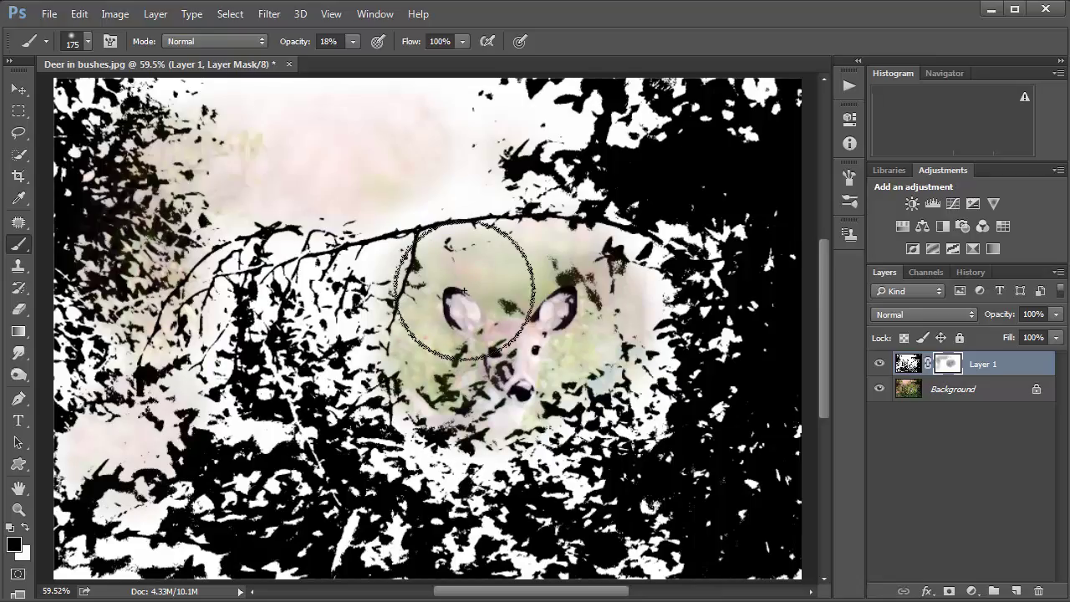
mouse_move(505, 149)
left_mouse_down()
mouse_move(346, 167)
mouse_move(382, 131)
mouse_move(195, 189)
mouse_move(157, 352)
mouse_move(126, 402)
mouse_move(167, 401)
left_mouse_up()
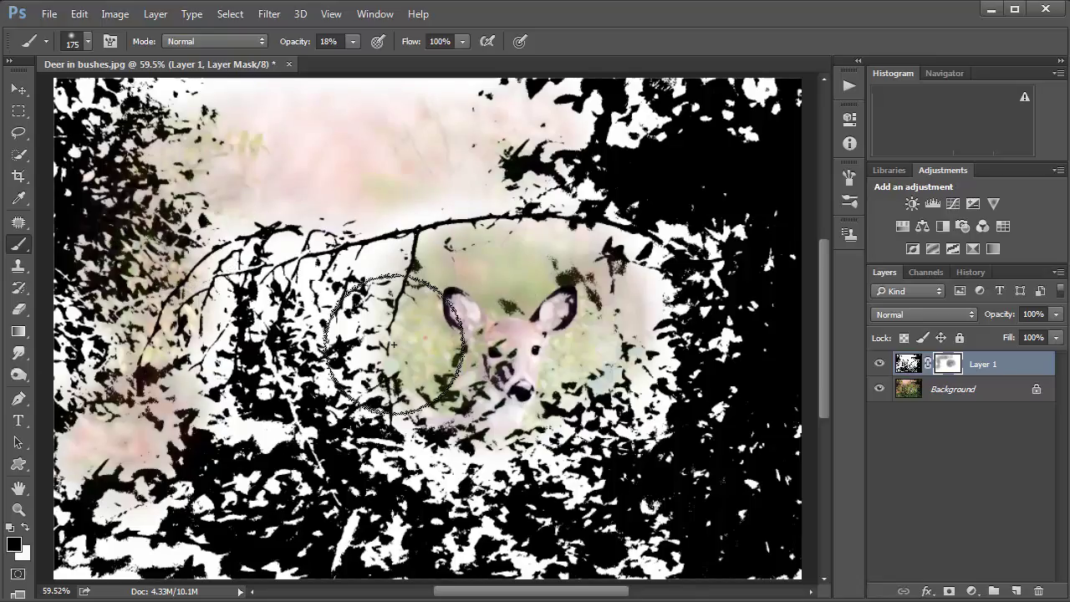
Paint more mask strokes over the deer's face, the upper and lower-left bushes, and the upper-left foliage
mouse_move(538, 415)
left_mouse_down()
mouse_move(576, 359)
mouse_move(490, 359)
mouse_move(421, 431)
mouse_move(493, 418)
left_mouse_up()
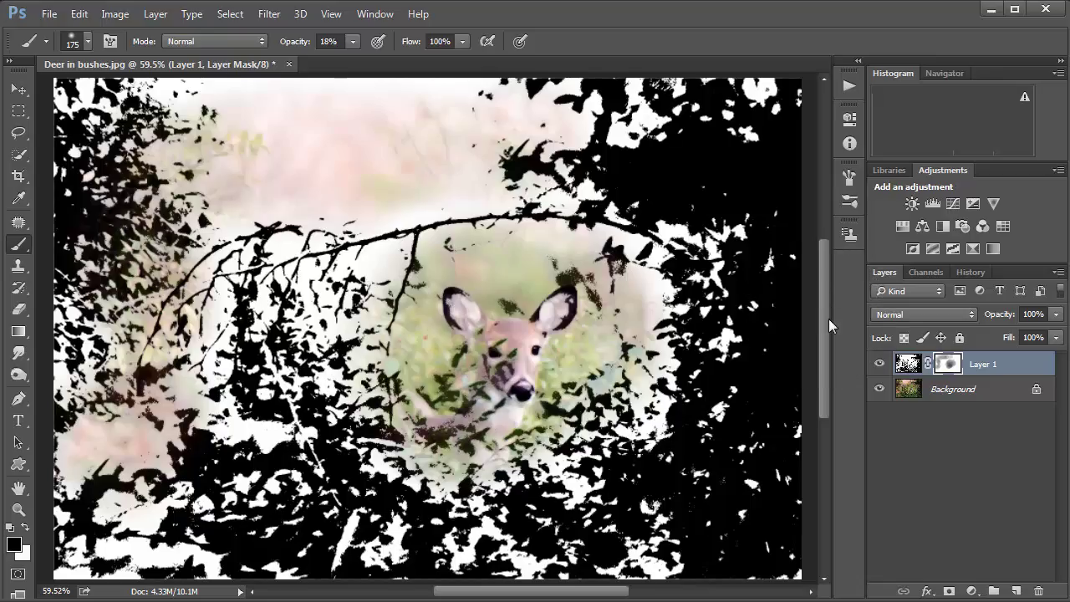
mouse_move(220, 232)
left_mouse_down()
mouse_move(244, 160)
mouse_move(300, 121)
mouse_move(502, 140)
left_mouse_up()
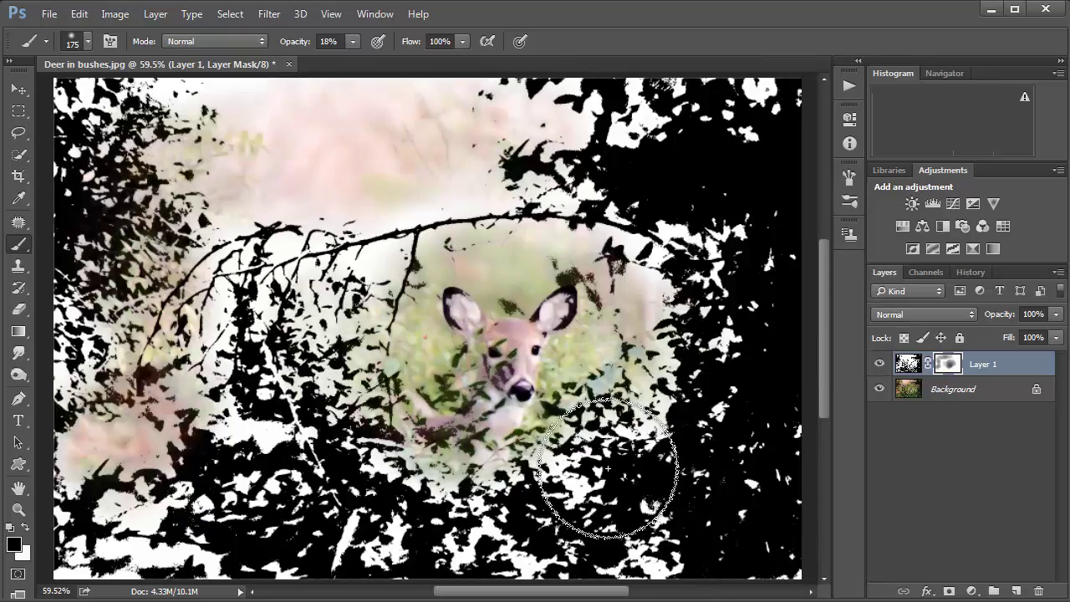
left_click_drag(123, 378, 120, 440)
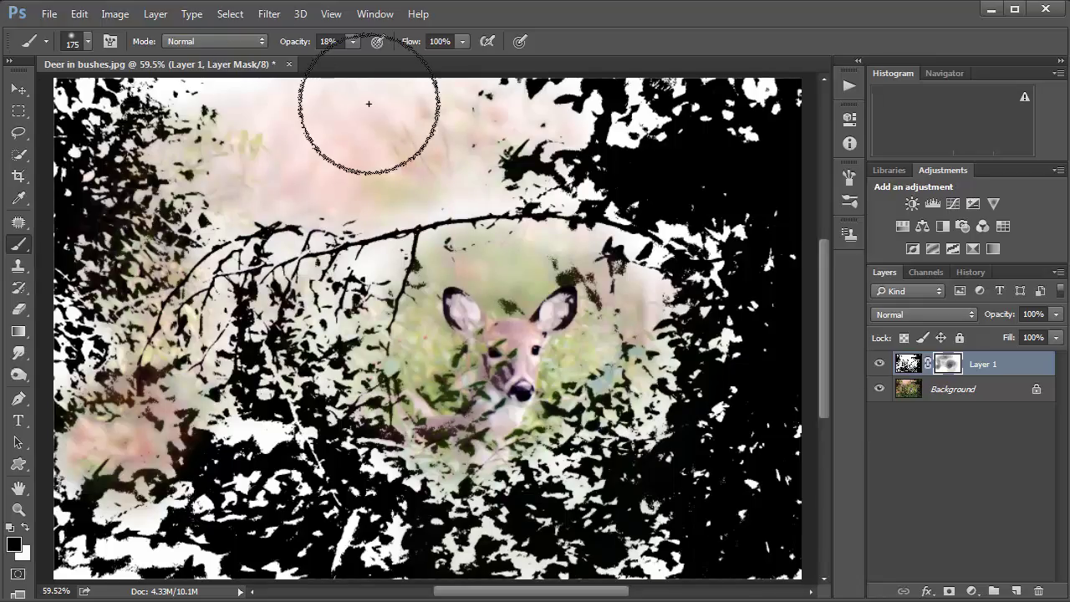
left_click_drag(370, 104, 142, 121)
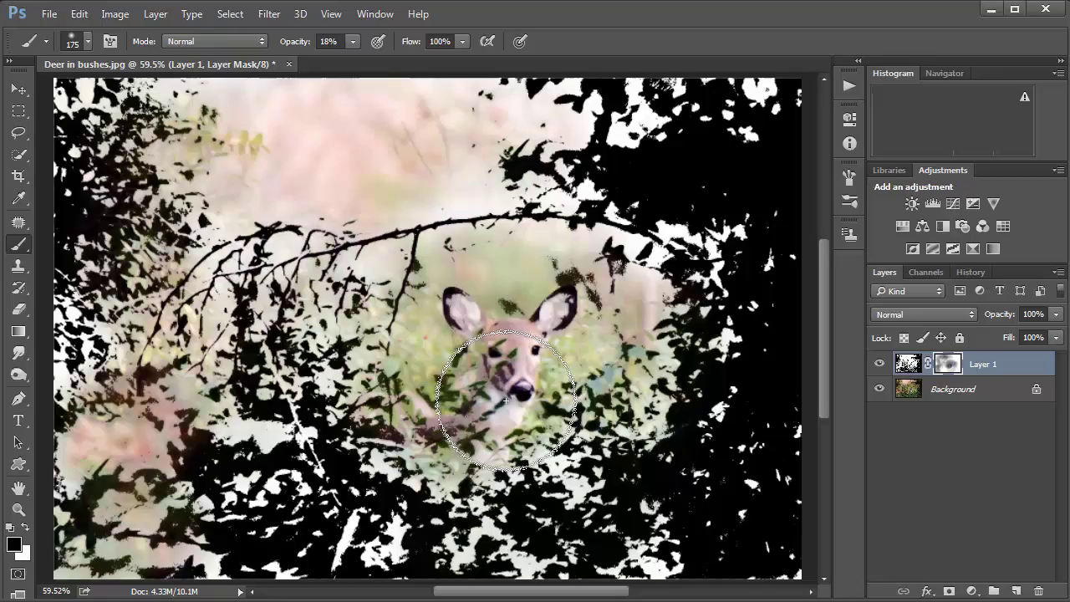
mouse_move(243, 122)
left_mouse_down()
mouse_move(335, 195)
mouse_move(173, 164)
mouse_move(378, 184)
mouse_move(191, 175)
mouse_move(343, 196)
mouse_move(319, 197)
mouse_move(319, 220)
mouse_move(395, 216)
mouse_move(319, 173)
mouse_move(279, 193)
mouse_move(231, 193)
mouse_move(204, 171)
mouse_move(284, 182)
mouse_move(292, 203)
mouse_move(568, 262)
mouse_move(564, 316)
left_mouse_up()
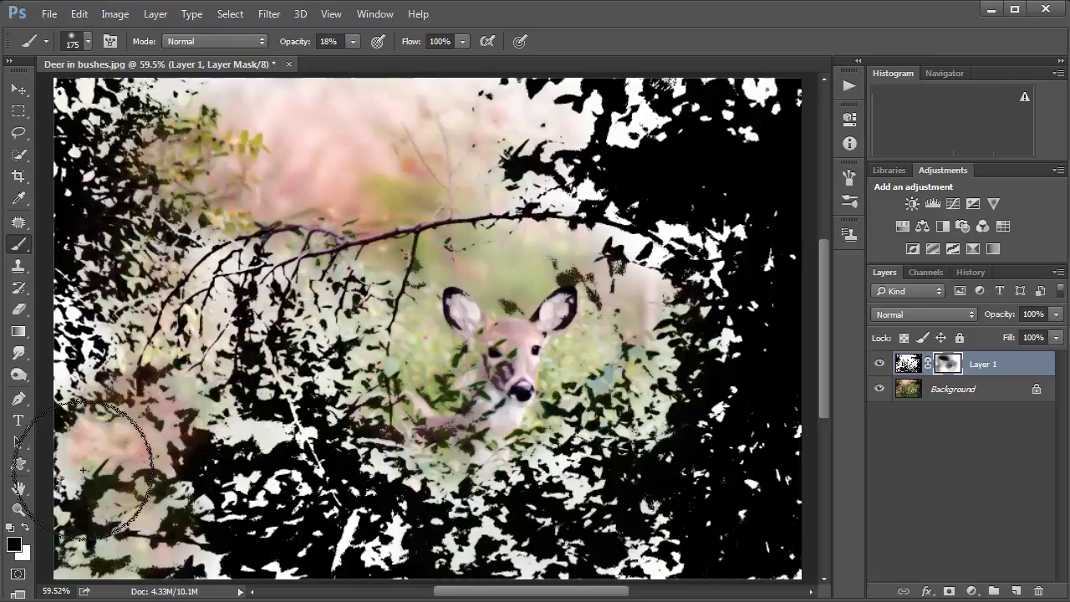
Switch to white and paint the mask back over the hazy top and around the deer
left_click(26, 529)
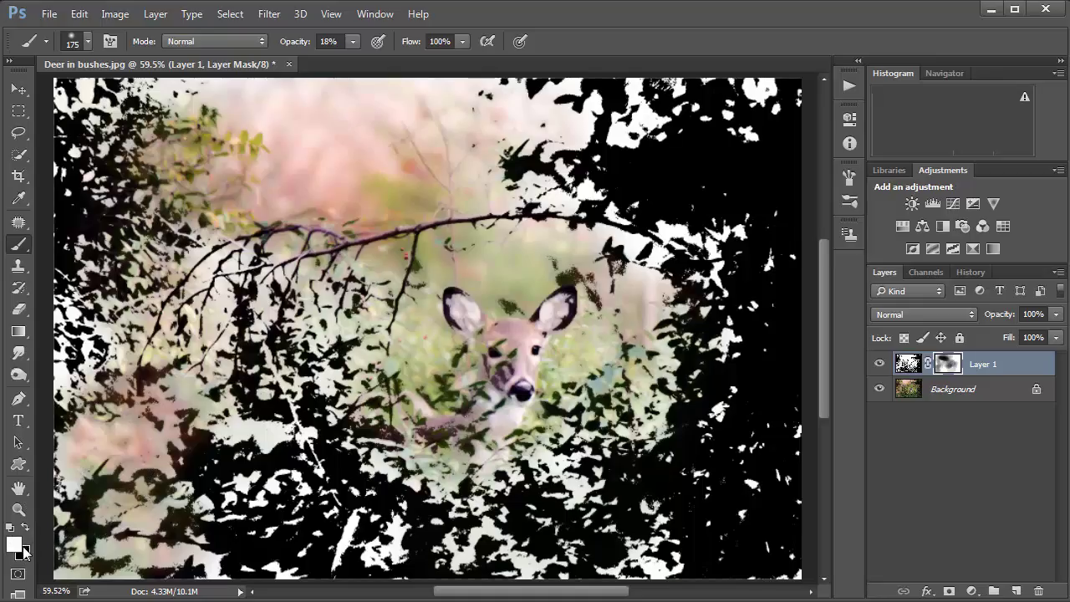
left_click(25, 531)
left_click(26, 531)
left_click(27, 532)
left_click(27, 531)
left_click(27, 533)
left_click(27, 532)
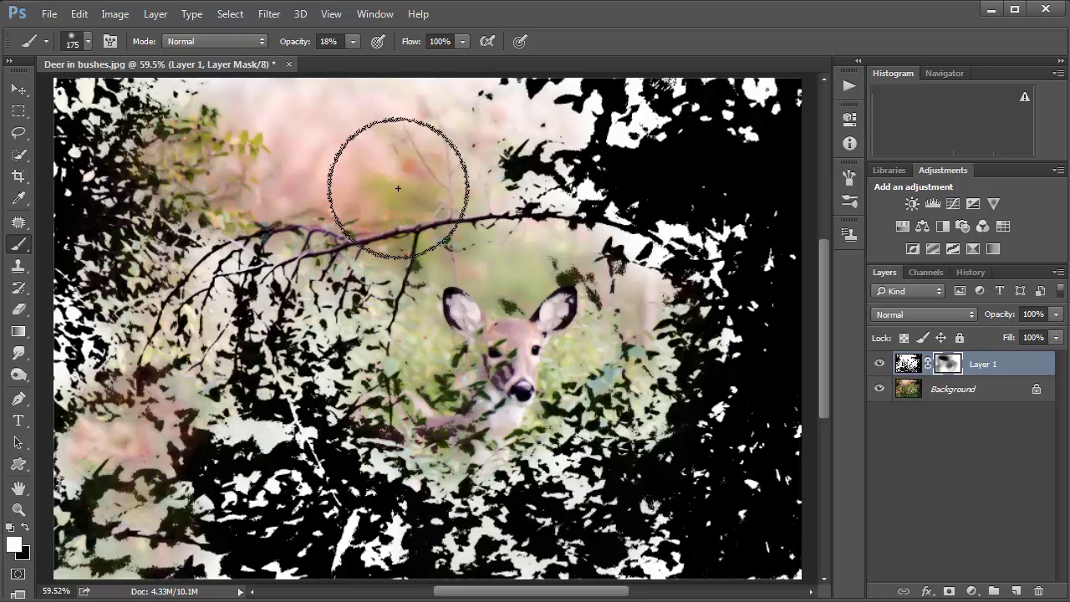
mouse_move(430, 145)
left_mouse_down()
mouse_move(302, 179)
mouse_move(374, 183)
mouse_move(414, 184)
left_mouse_up()
mouse_move(464, 305)
left_mouse_down()
mouse_move(510, 253)
mouse_move(468, 264)
mouse_move(357, 246)
mouse_move(471, 249)
mouse_move(399, 321)
mouse_move(388, 354)
mouse_move(392, 330)
mouse_move(385, 344)
mouse_move(621, 368)
mouse_move(617, 401)
mouse_move(504, 401)
mouse_move(571, 363)
mouse_move(614, 437)
mouse_move(438, 344)
mouse_move(399, 394)
mouse_move(193, 457)
mouse_move(505, 378)
left_mouse_up()
Shrink the brush to 90, touch up the leaves below the deer's face, and return to black
key("bracketleft")
key("bracketleft")
key("bracketleft")
key("bracketleft")
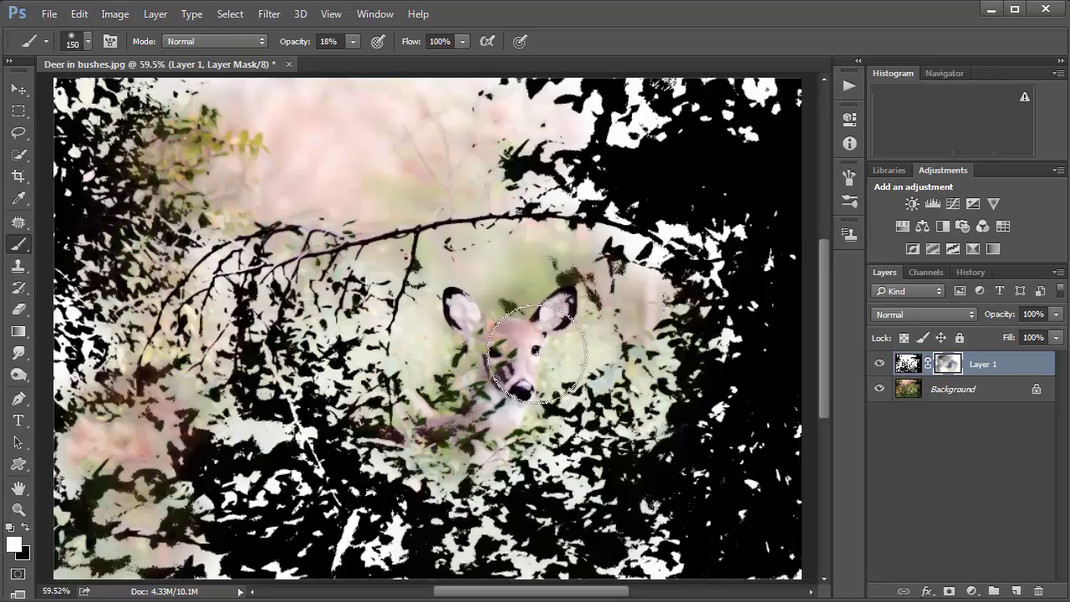
mouse_move(453, 407)
left_mouse_down()
mouse_move(460, 399)
mouse_move(464, 410)
left_mouse_up()
key("x")
key("x")
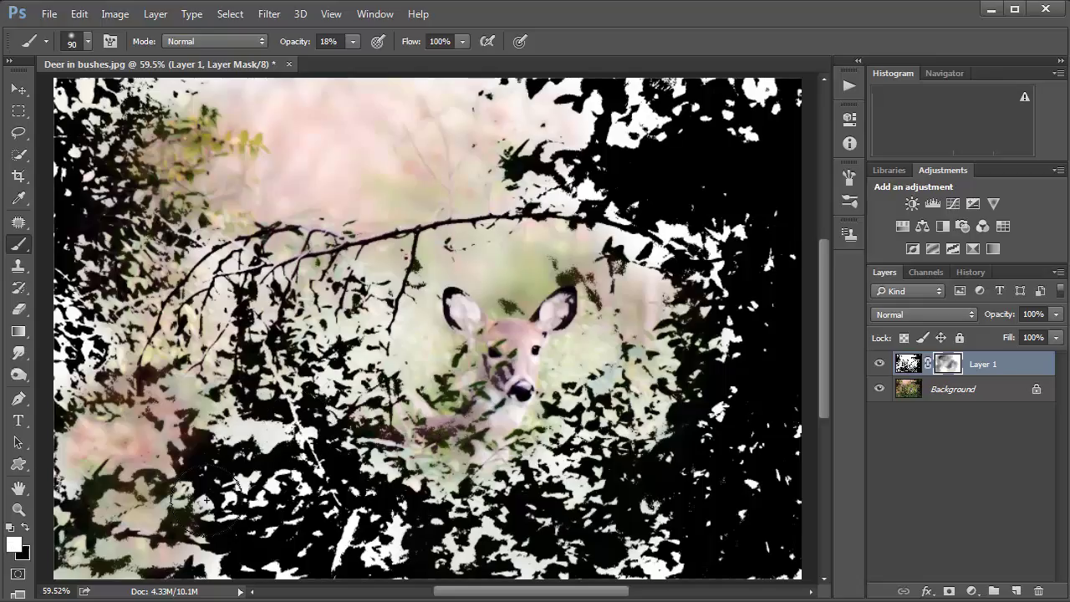
key("x")
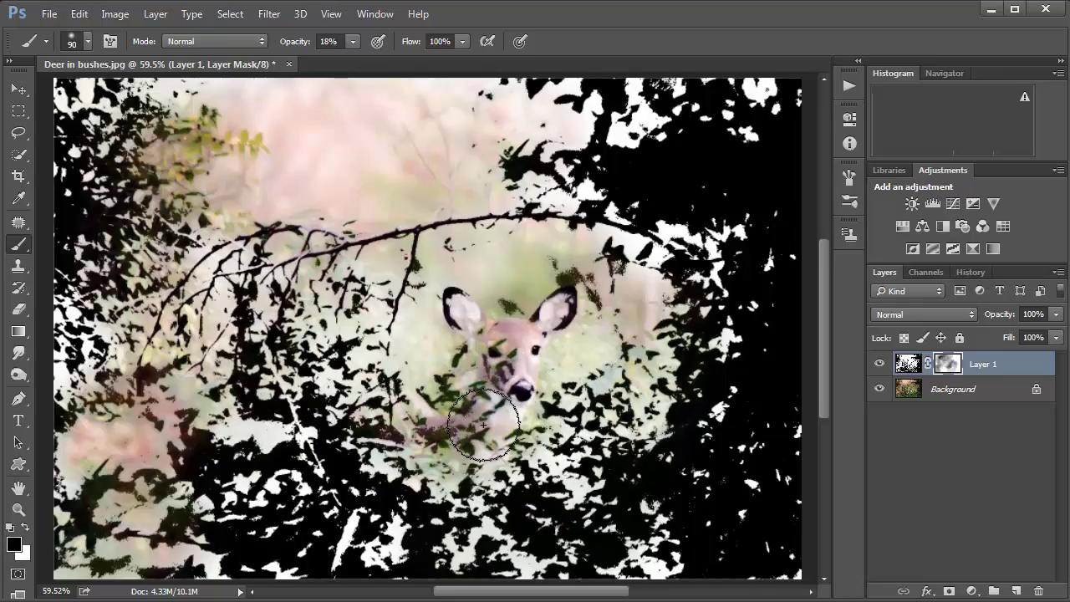
Reveal colour on the deer's face and chest, then shrink to 80 and paint around the ear
left_click_drag(483, 425, 524, 357)
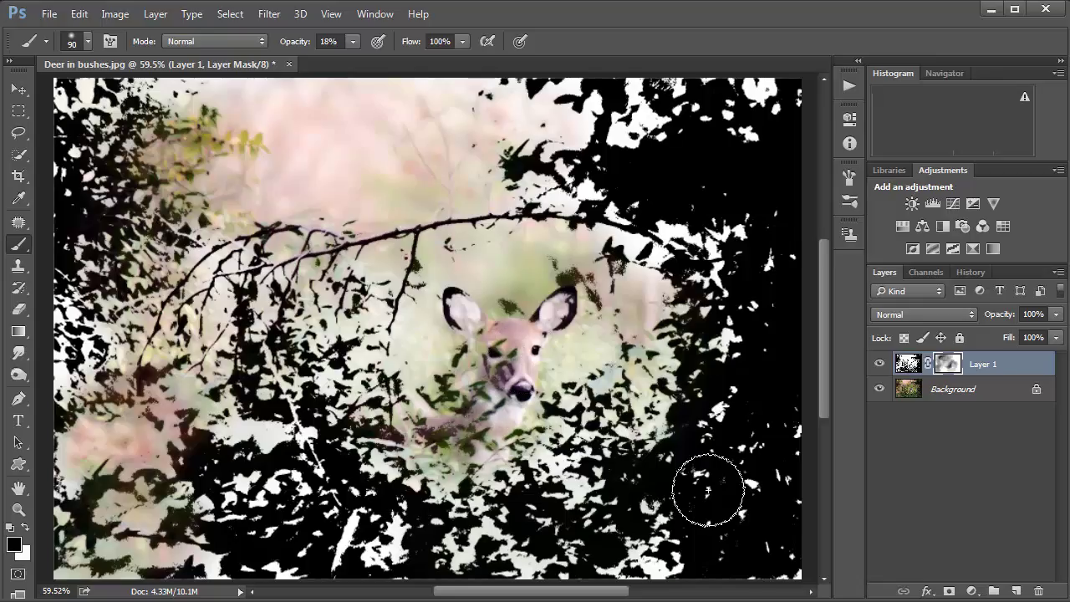
key("bracketleft")
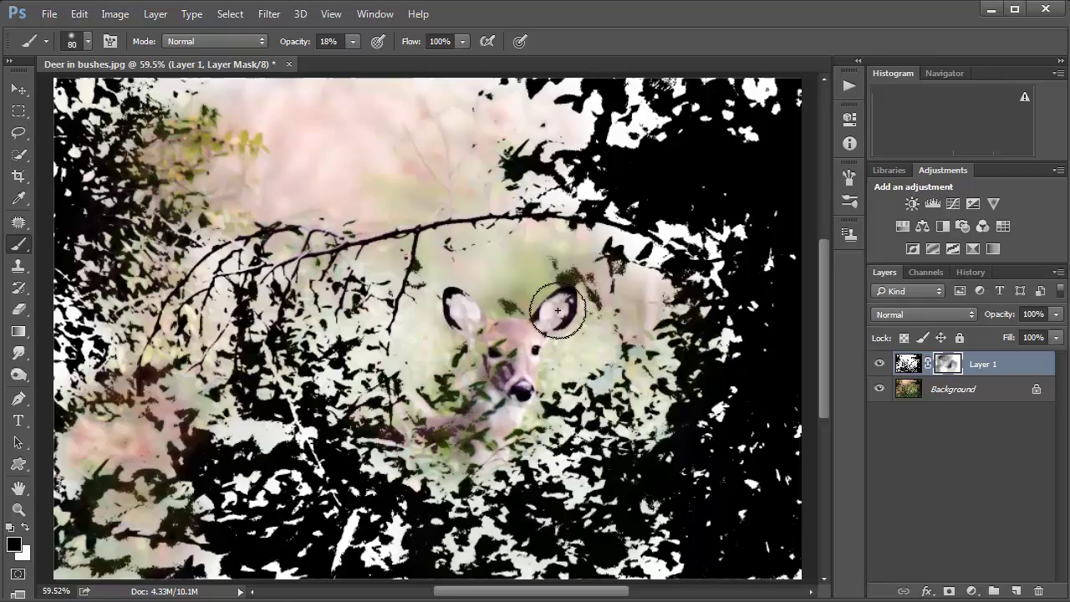
key("bracketleft")
key("bracketleft")
key("bracketleft")
key("bracketleft")
key("bracketleft")
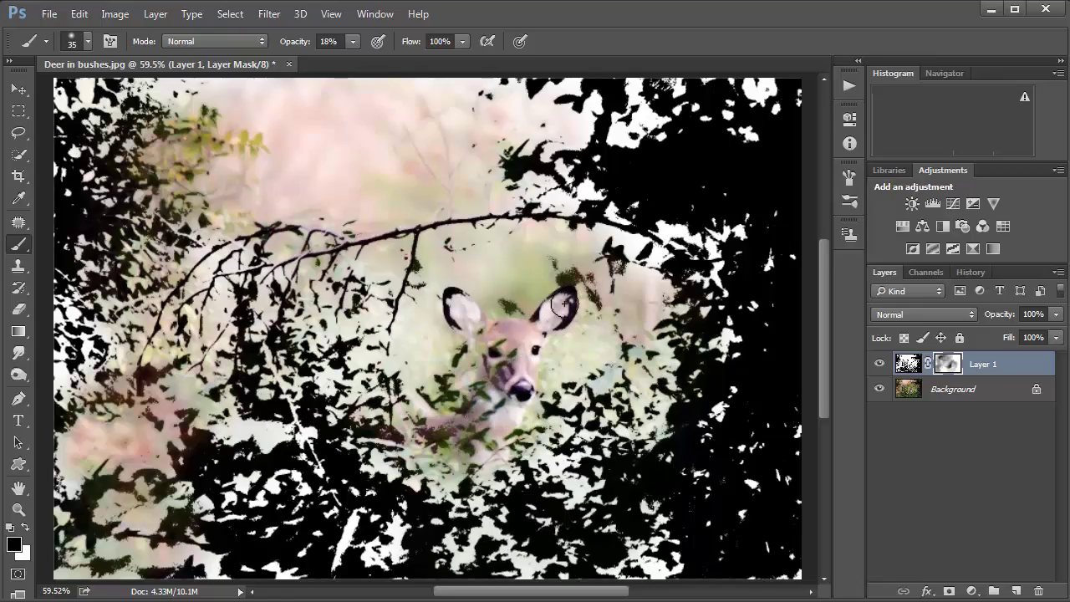
mouse_move(459, 325)
left_mouse_down()
mouse_move(454, 306)
mouse_move(474, 310)
mouse_move(466, 322)
left_mouse_up()
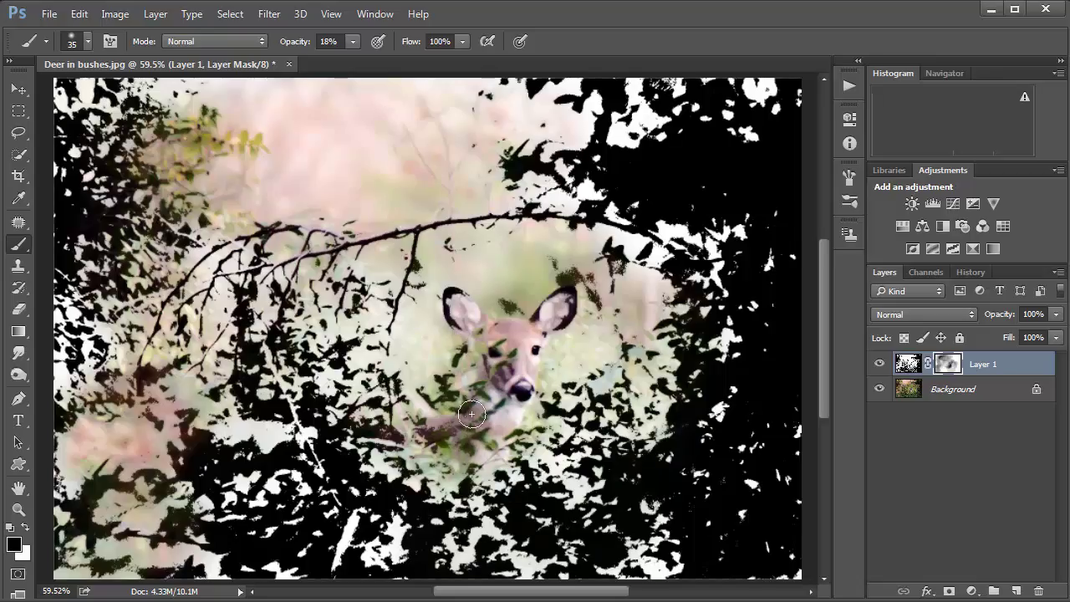
Switch to white, enlarge the brush to 90, and brighten the upper-left foliage in the mask
key("x")
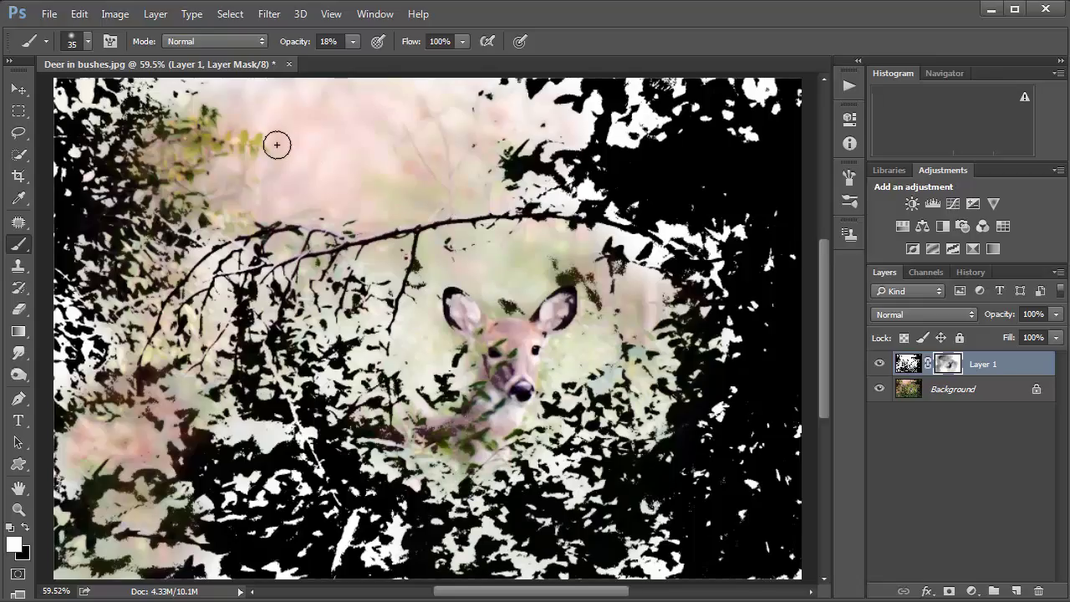
key("bracketright")
key("bracketright")
key("bracketright")
key("bracketright")
key("bracketright")
key("bracketright")
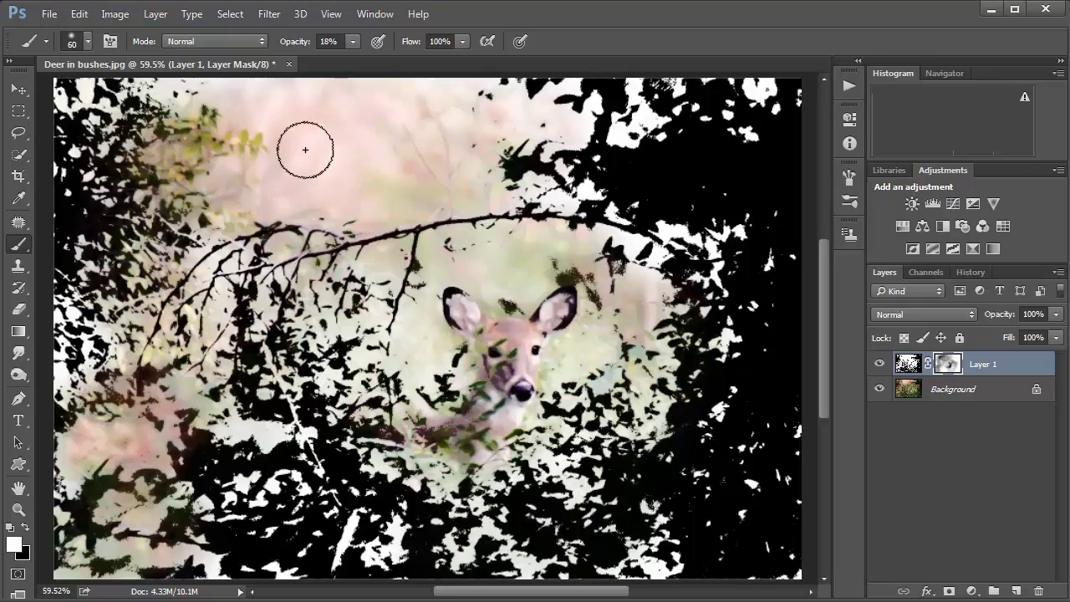
key("bracketright")
mouse_move(305, 141)
left_mouse_down()
mouse_move(238, 180)
mouse_move(253, 117)
mouse_move(245, 158)
mouse_move(231, 148)
mouse_move(238, 162)
mouse_move(230, 104)
mouse_move(299, 126)
mouse_move(256, 149)
mouse_move(468, 181)
mouse_move(310, 186)
left_mouse_up()
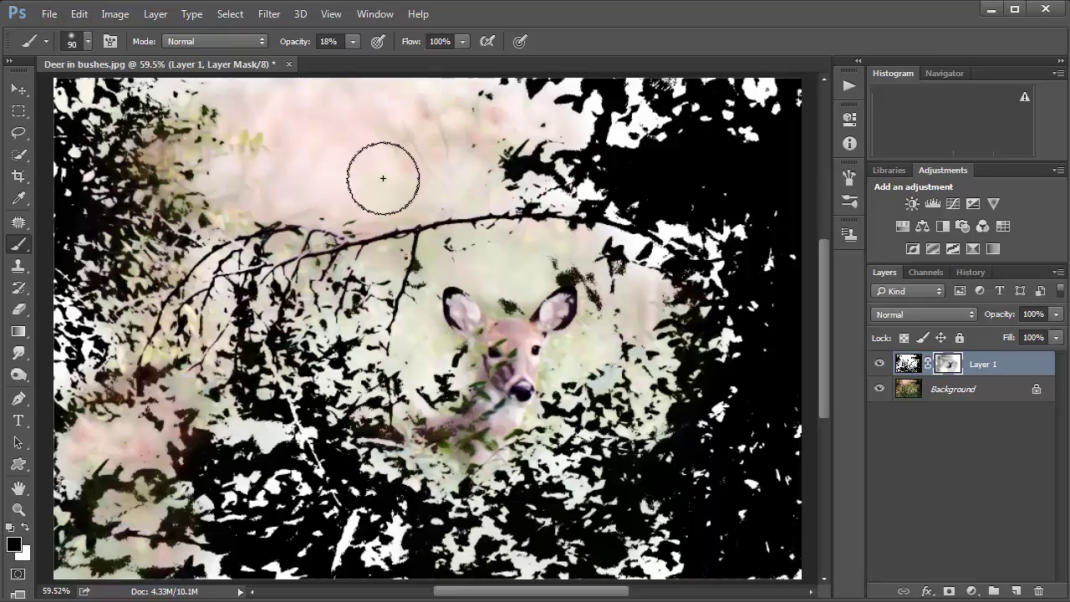
Paint a faint black stroke above the deer, then target Layer 1's image thumbnail
key("x")
mouse_move(384, 343)
left_mouse_down()
mouse_move(409, 327)
mouse_move(443, 230)
left_mouse_up()
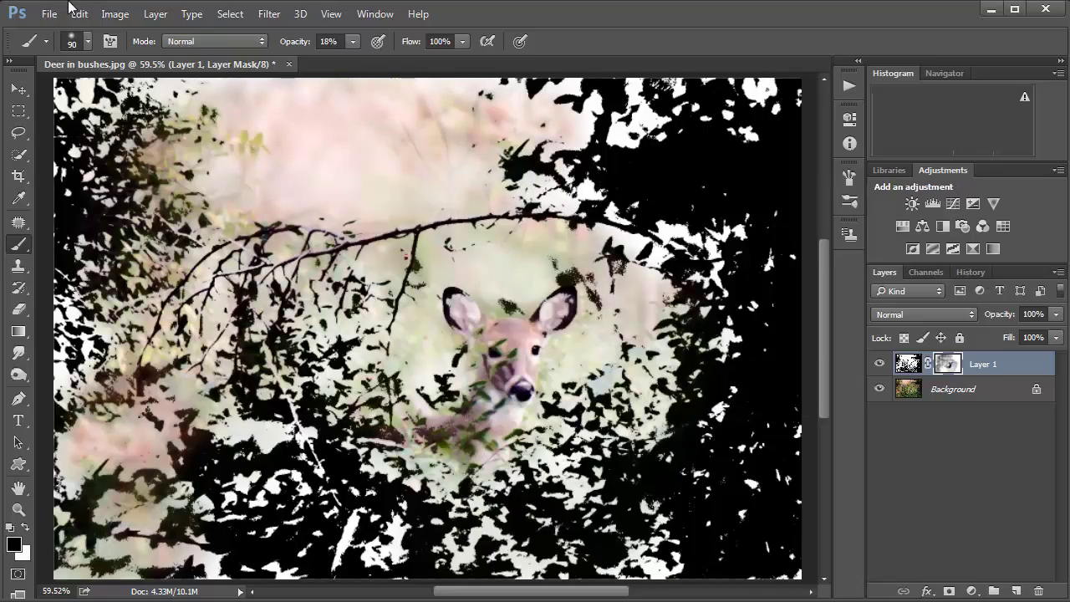
left_click(907, 364)
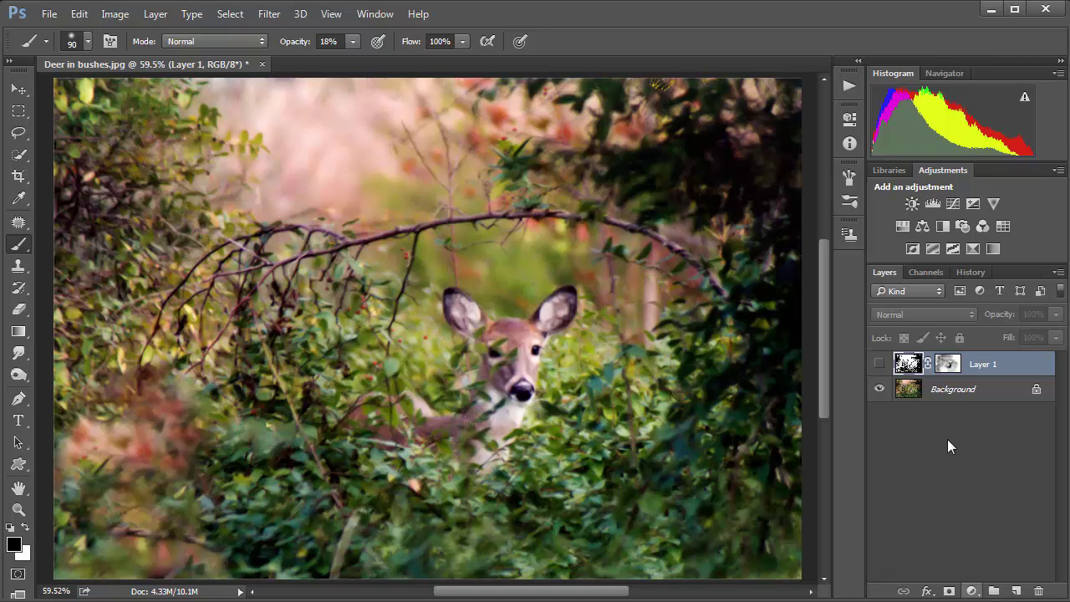
Duplicate the Background layer and apply a Threshold at level 125 to the copy
left_click(906, 395)
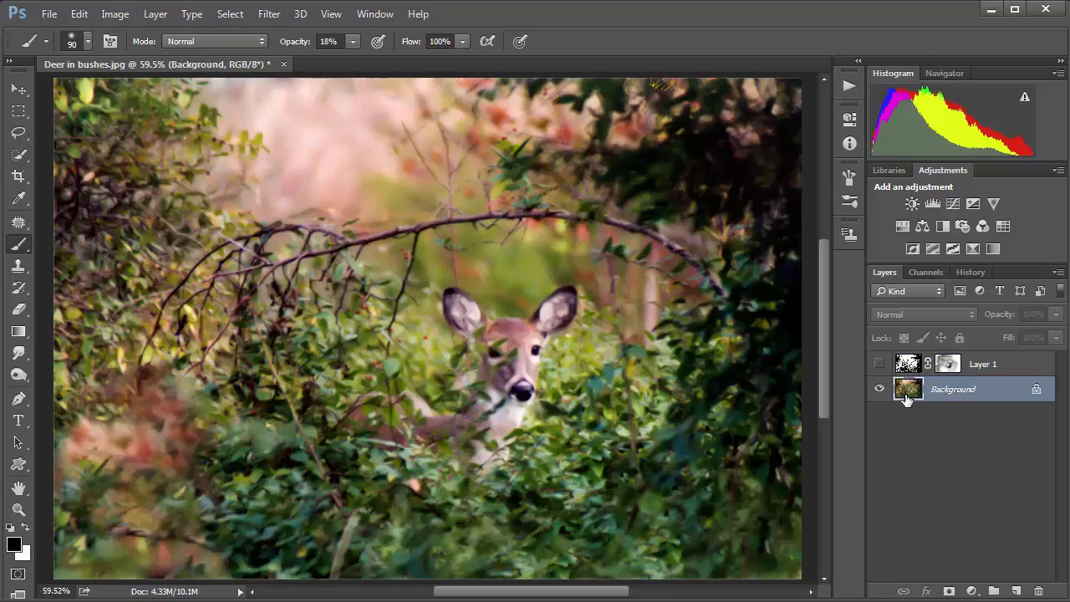
key("ctrl+j")
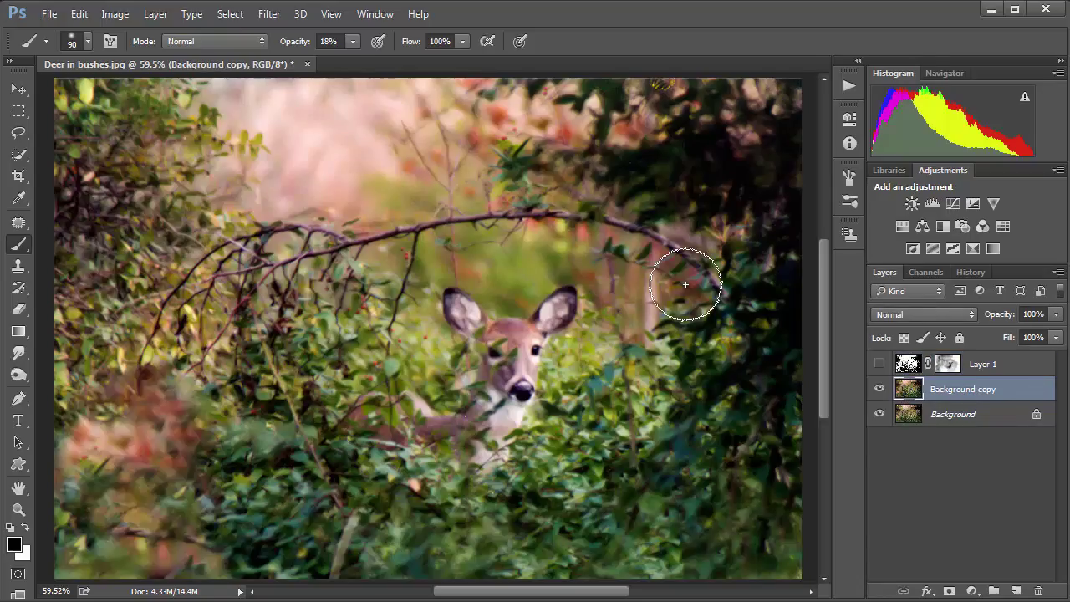
left_click(115, 15)
mouse_move(158, 57)
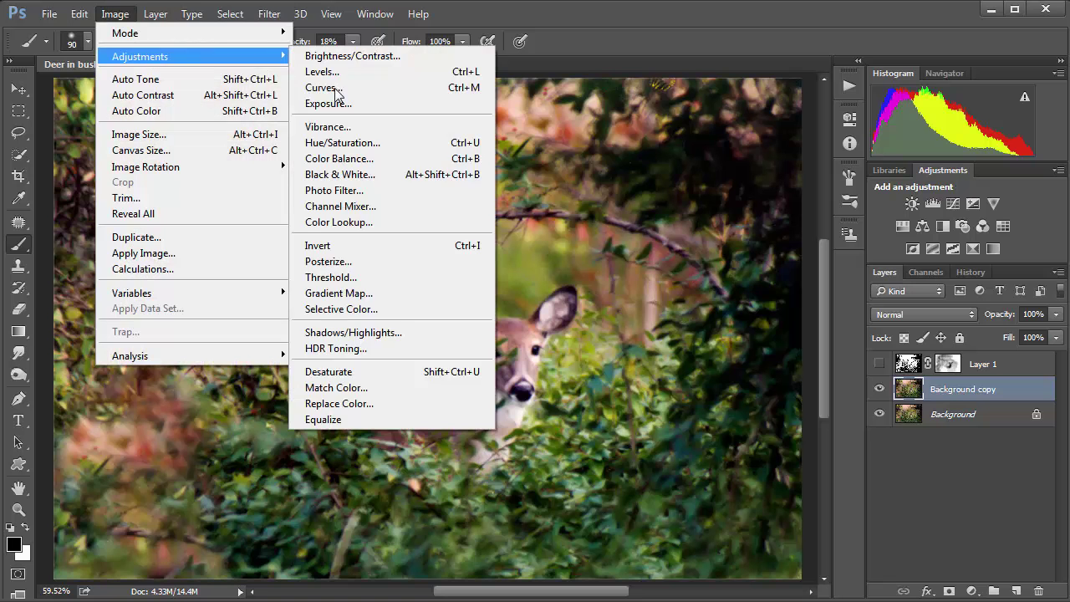
left_click(351, 277)
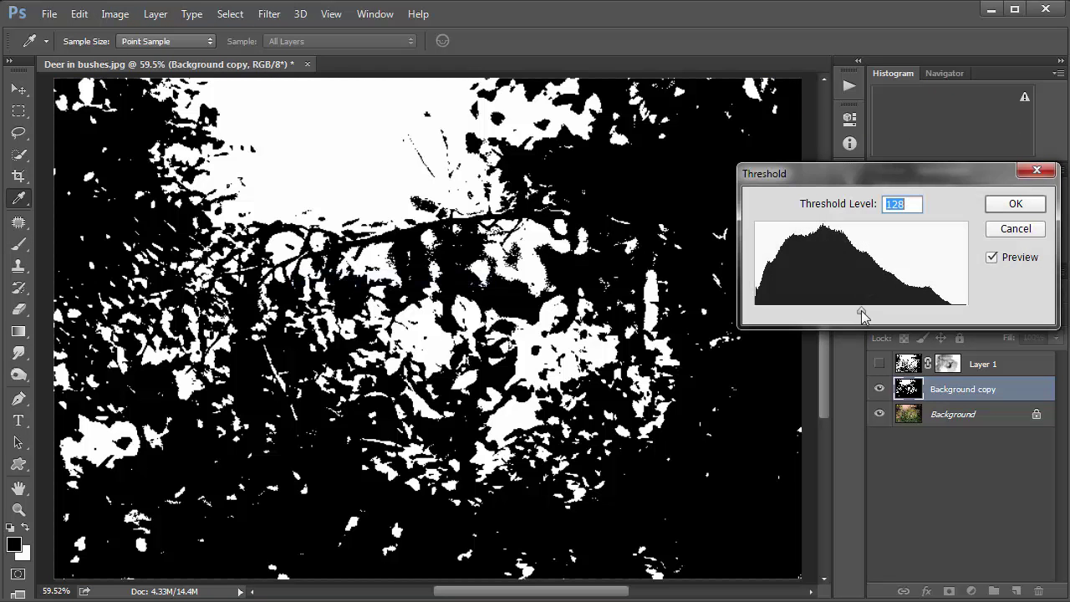
mouse_move(862, 312)
left_mouse_down()
mouse_move(797, 319)
mouse_move(859, 311)
left_mouse_up()
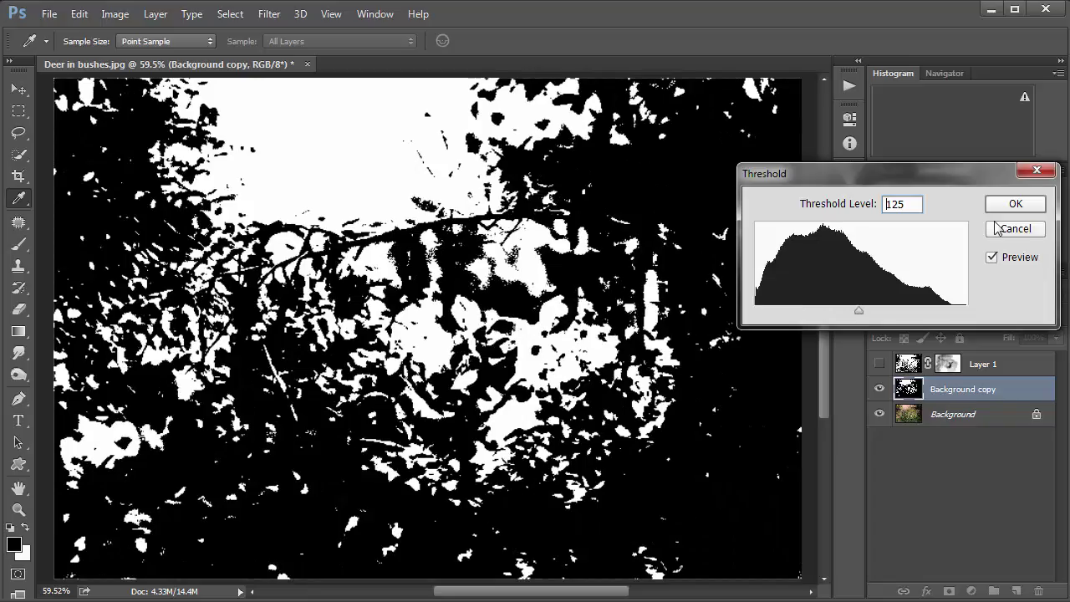
left_click(1015, 204)
key("b")
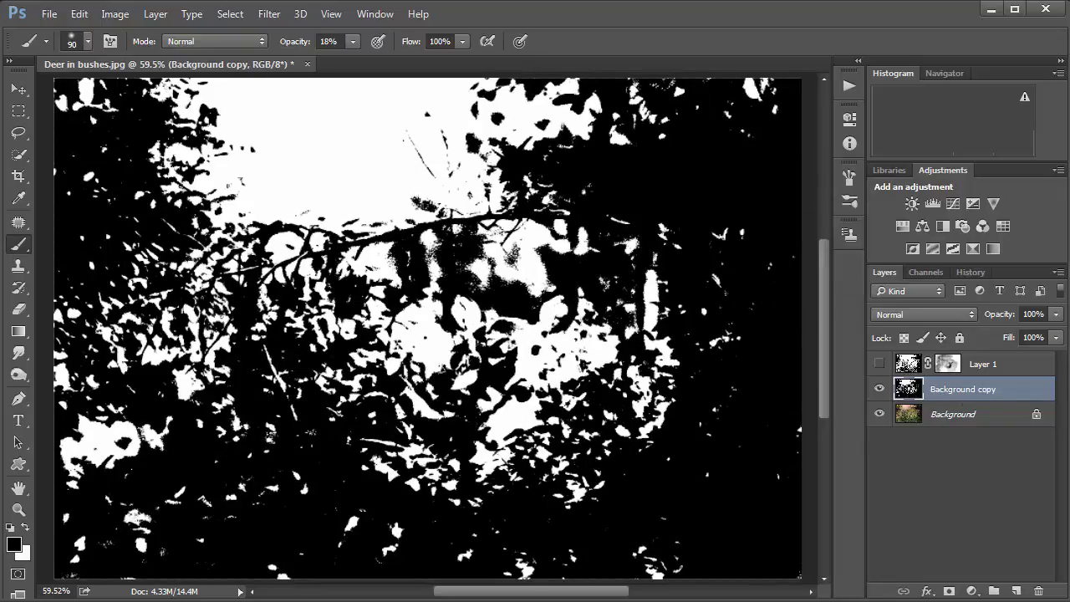
Add a mask to Background copy and paint a soft stroke across its sky and centre
left_click(949, 591)
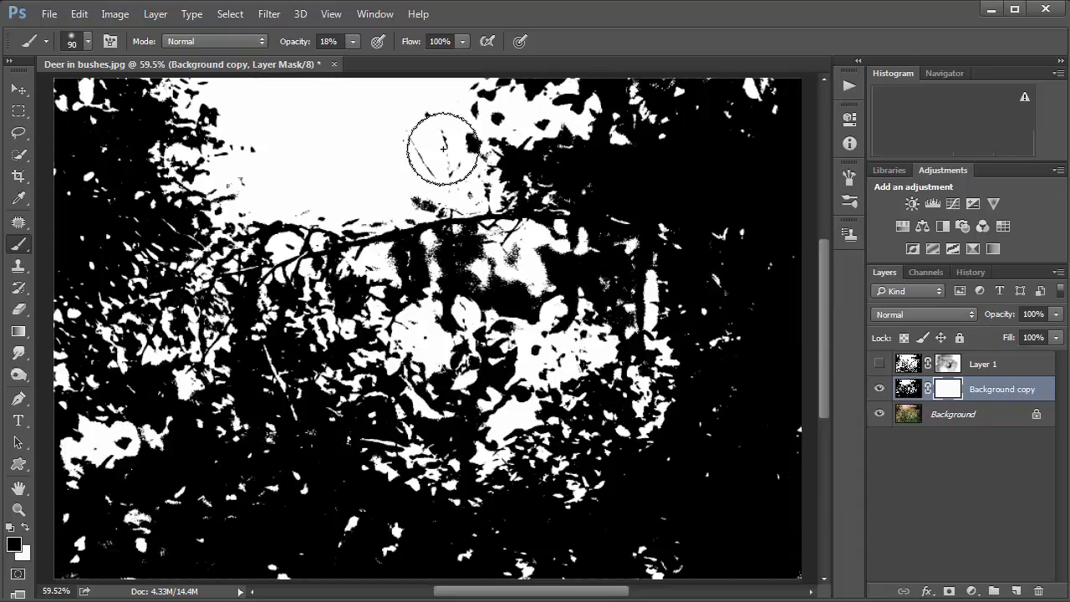
mouse_move(443, 148)
left_mouse_down()
mouse_move(420, 167)
mouse_move(340, 140)
mouse_move(366, 279)
mouse_move(507, 335)
mouse_move(376, 327)
mouse_move(561, 381)
mouse_move(522, 305)
mouse_move(415, 351)
mouse_move(421, 404)
mouse_move(531, 308)
mouse_move(603, 331)
mouse_move(387, 377)
mouse_move(513, 426)
mouse_move(523, 387)
mouse_move(341, 308)
mouse_move(460, 400)
mouse_move(571, 334)
mouse_move(544, 355)
mouse_move(599, 408)
mouse_move(431, 308)
mouse_move(427, 352)
mouse_move(542, 403)
mouse_move(563, 338)
left_mouse_up()
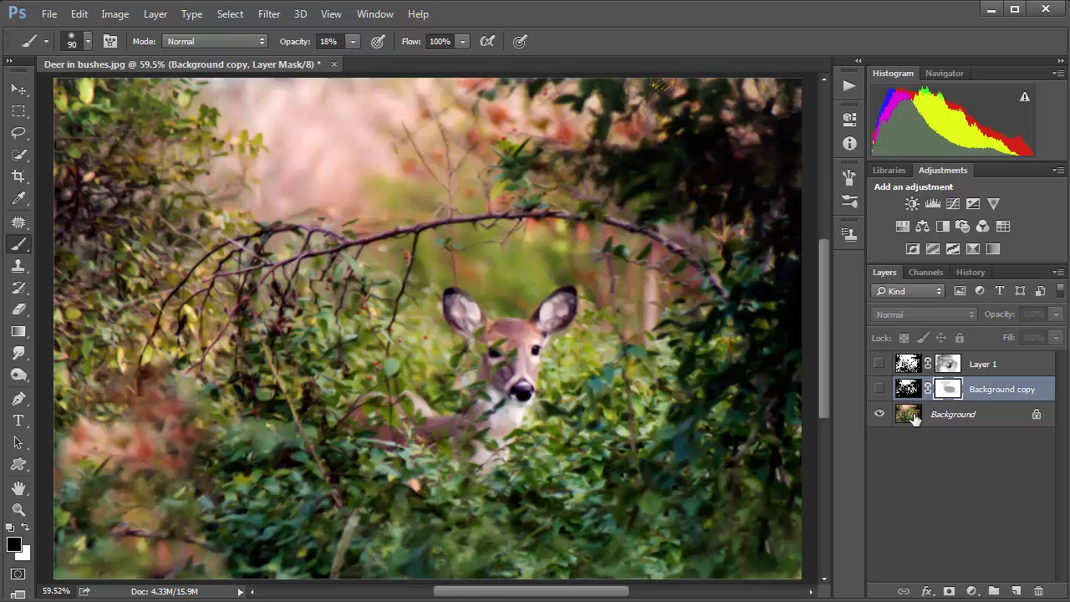
Duplicate the Background again and apply a Threshold at level 70 to Background copy 2
left_click(915, 416)
key("ctrl+j")
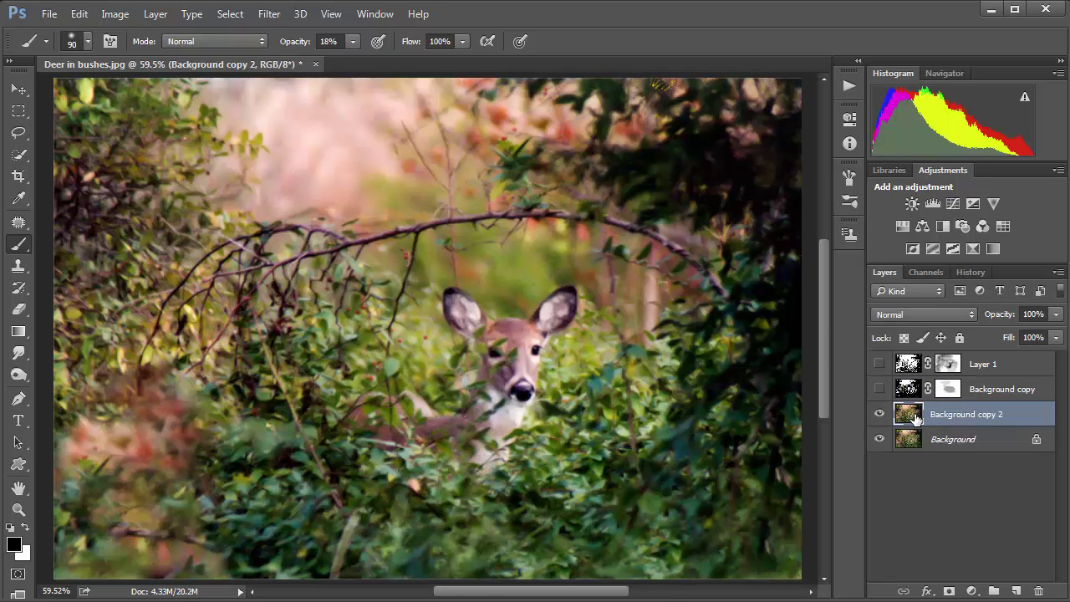
left_click(113, 15)
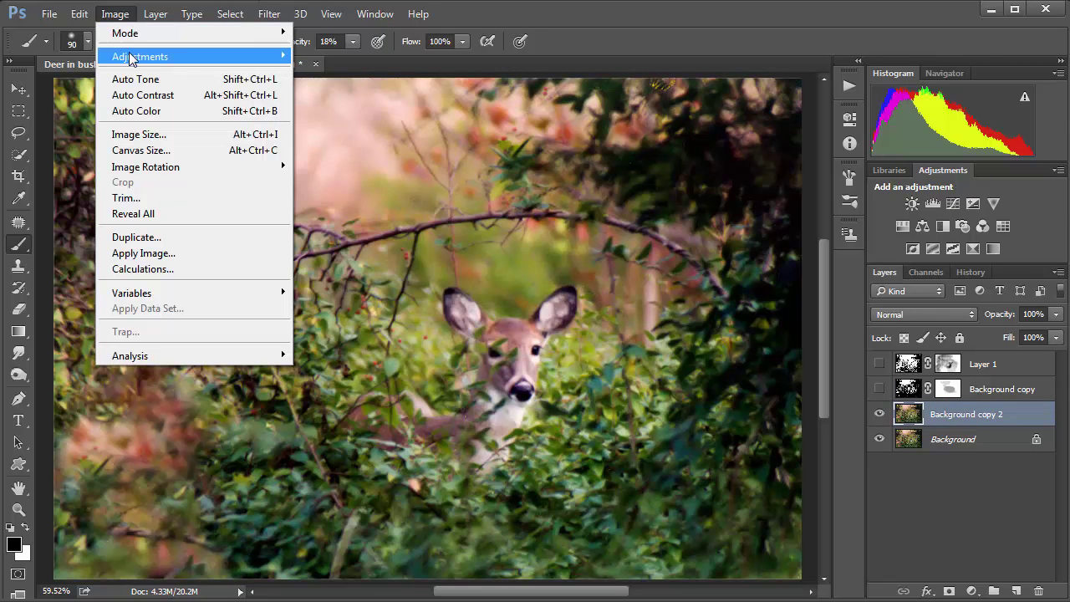
mouse_move(156, 55)
left_click(334, 277)
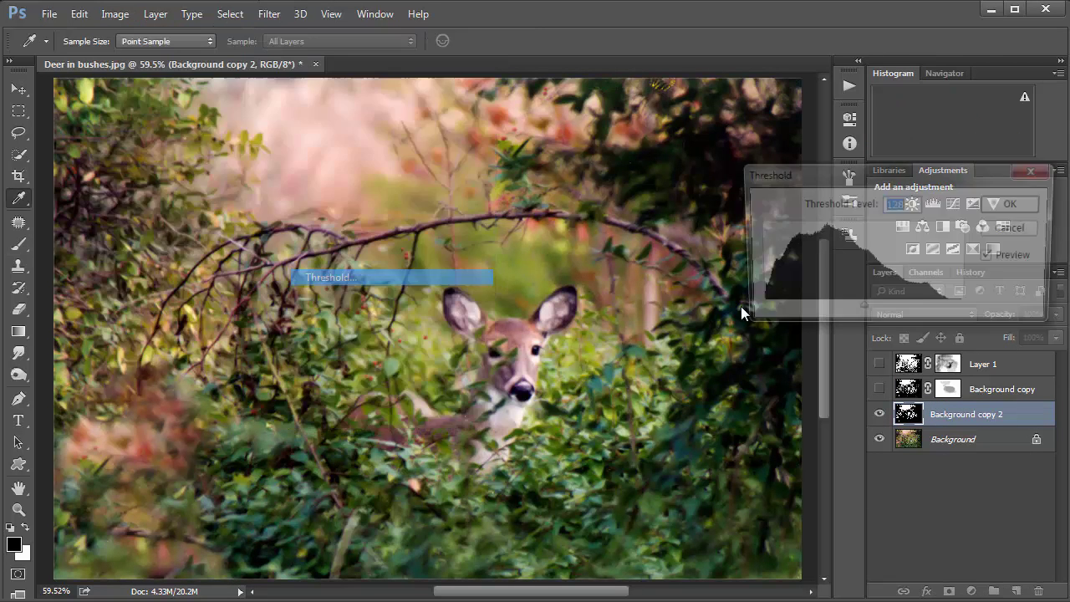
left_click_drag(861, 311, 813, 316)
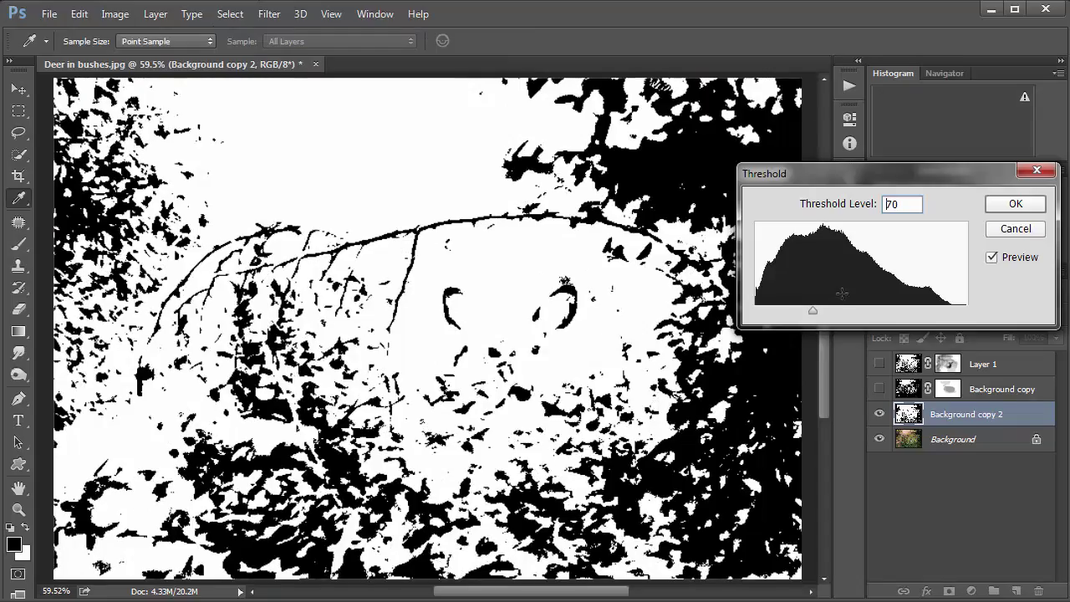
left_click(1015, 206)
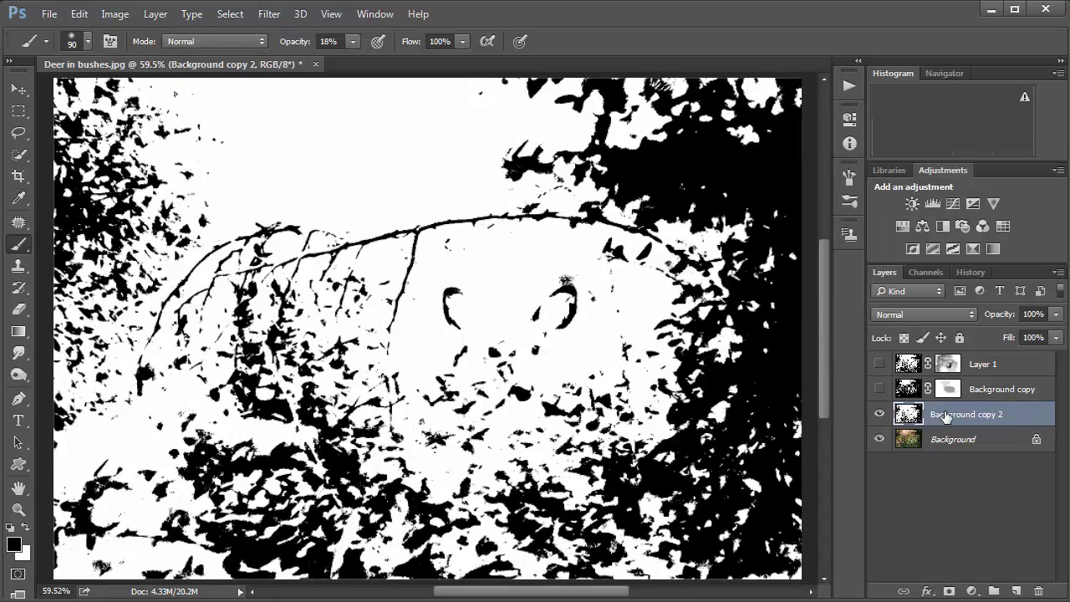
Mask Background copy 2, paint around the deer with a 200 px brush, then show Background copy and Layer 1
left_click(951, 591)
mouse_move(464, 181)
left_mouse_down()
mouse_move(466, 295)
mouse_move(317, 377)
mouse_move(535, 361)
mouse_move(538, 286)
mouse_move(400, 333)
mouse_move(378, 382)
mouse_move(463, 452)
mouse_move(627, 386)
mouse_move(612, 356)
mouse_move(544, 390)
left_mouse_up()
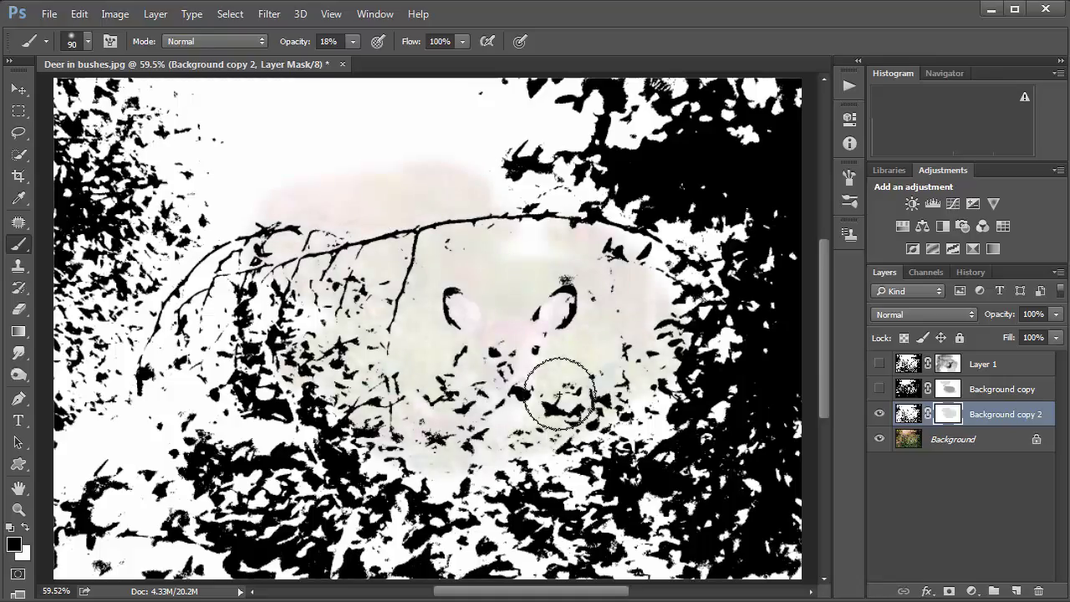
key("bracketright")
key("bracketright")
key("bracketright")
key("bracketright")
key("bracketright")
mouse_move(482, 322)
left_mouse_down()
mouse_move(454, 346)
mouse_move(510, 351)
mouse_move(430, 203)
mouse_move(545, 287)
mouse_move(494, 311)
mouse_move(454, 377)
mouse_move(378, 367)
mouse_move(501, 401)
mouse_move(393, 382)
mouse_move(652, 393)
mouse_move(381, 464)
mouse_move(465, 310)
mouse_move(209, 168)
left_mouse_up()
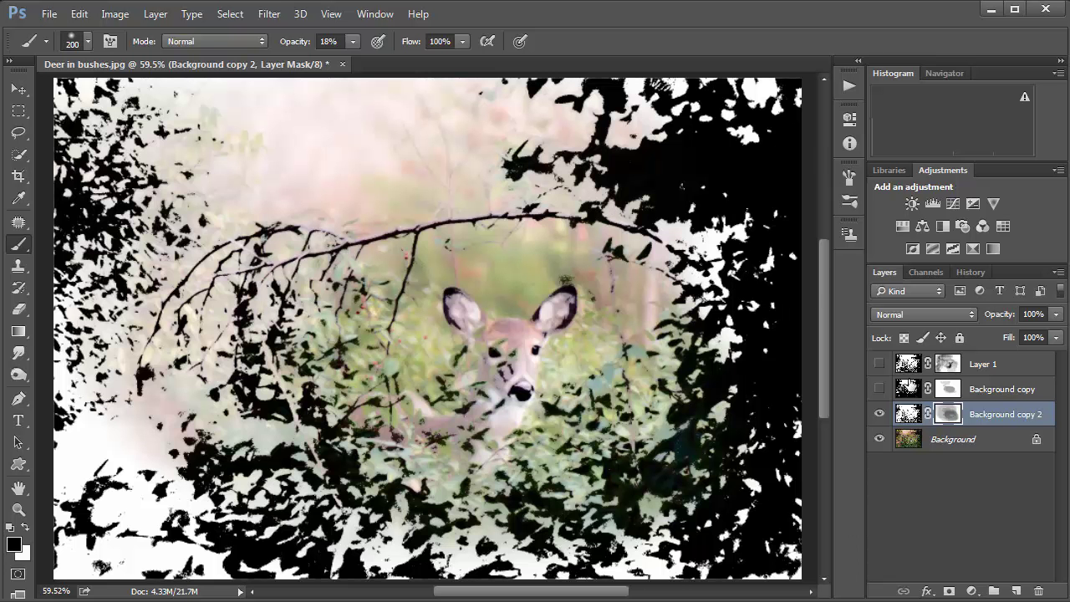
left_click(879, 389)
left_click(877, 363)
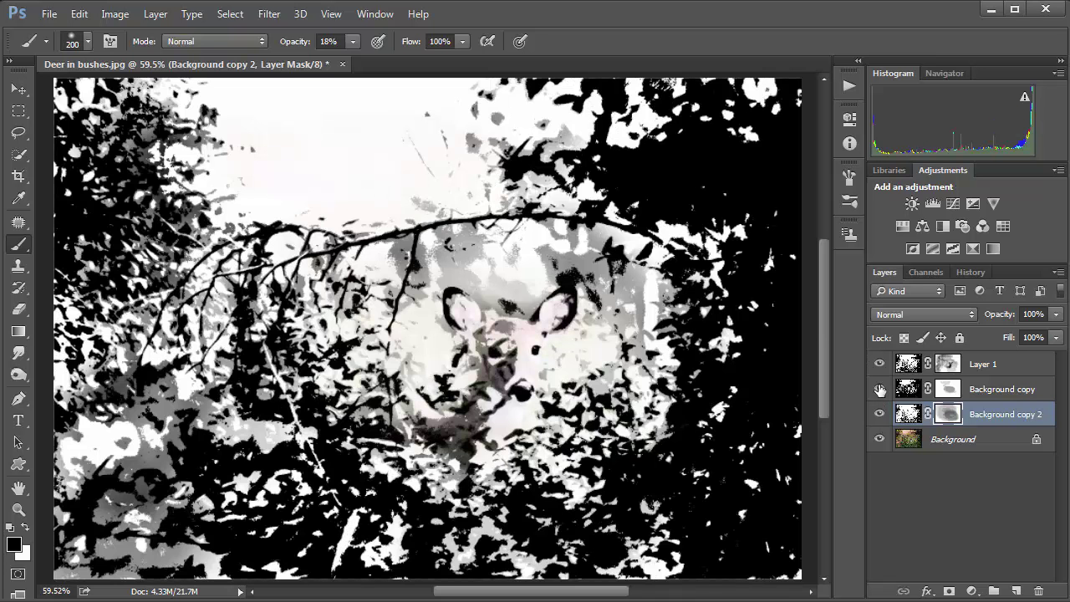
Compare Layer 1, Background copy and Background copy 2 against the original, leaving only Background copy 2 showing
left_click(880, 389)
left_click(878, 363)
left_click(879, 414)
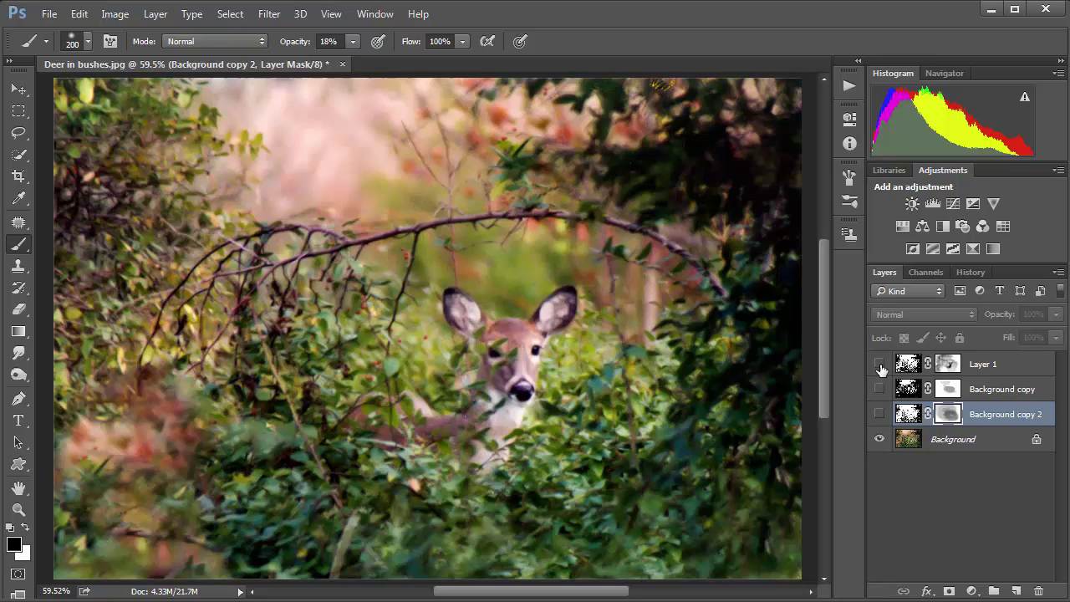
left_click(878, 364)
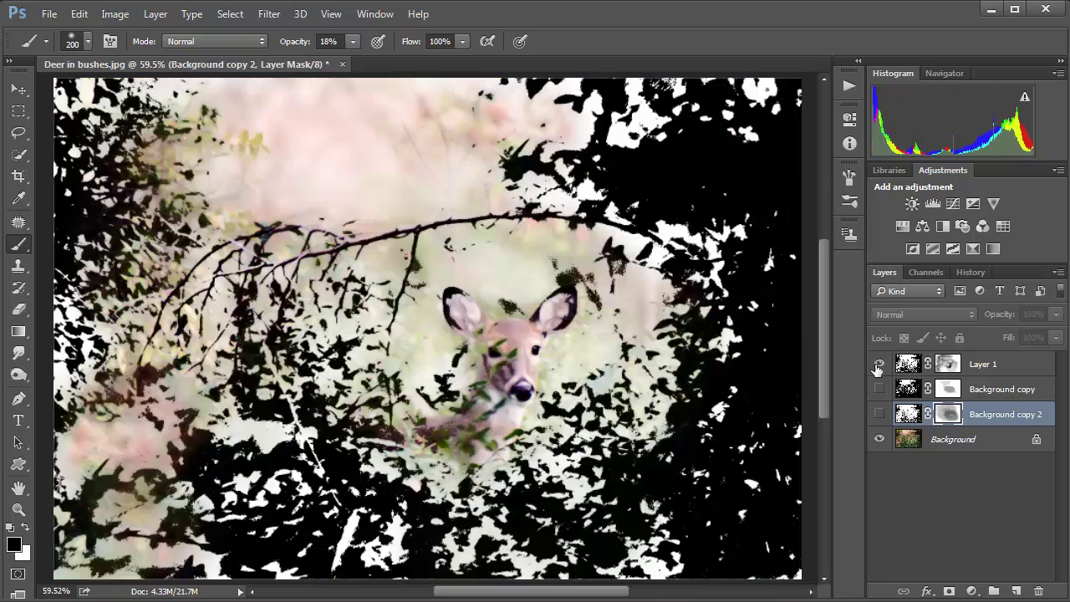
left_click(879, 389)
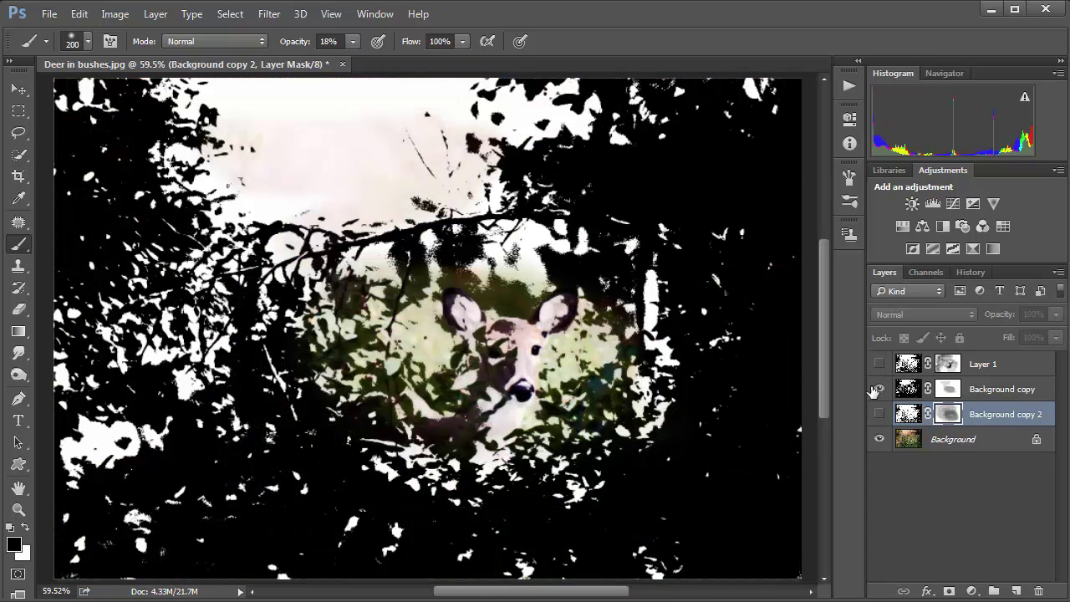
left_click(877, 389)
left_click(879, 414)
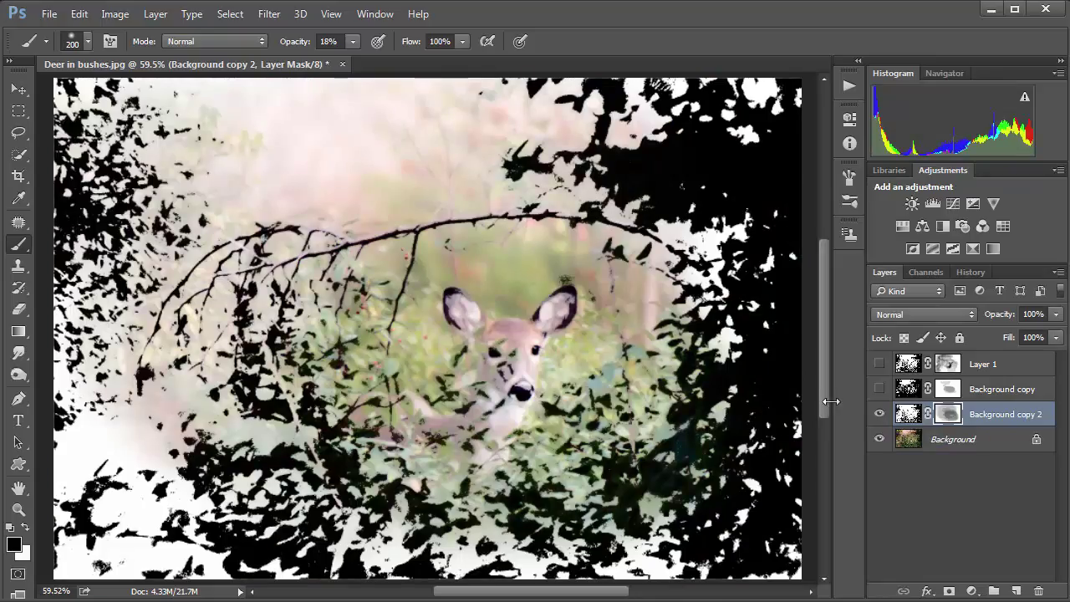
Brush strokes onto Background copy 2's mask across the top and lower-left foliage to reveal colour
mouse_move(451, 92)
left_mouse_down()
mouse_move(179, 120)
mouse_move(525, 95)
mouse_move(287, 179)
left_mouse_up()
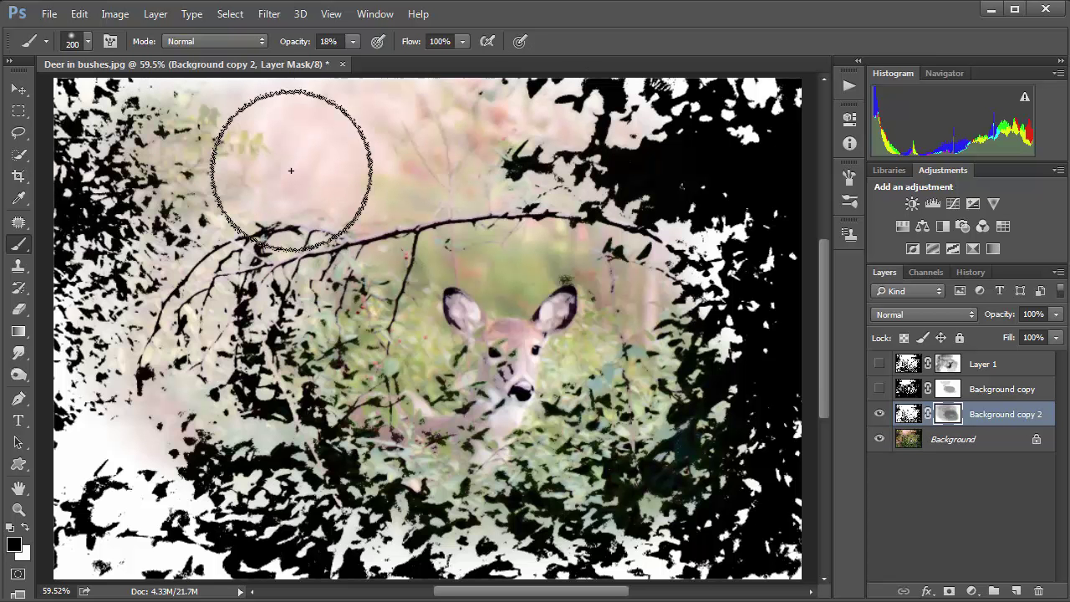
mouse_move(195, 353)
left_mouse_down()
mouse_move(83, 541)
mouse_move(108, 517)
mouse_move(113, 457)
mouse_move(130, 462)
mouse_move(109, 200)
mouse_move(158, 166)
mouse_move(546, 150)
mouse_move(733, 114)
mouse_move(621, 118)
mouse_move(684, 126)
mouse_move(398, 122)
mouse_move(62, 164)
mouse_move(429, 538)
mouse_move(773, 560)
left_mouse_up()
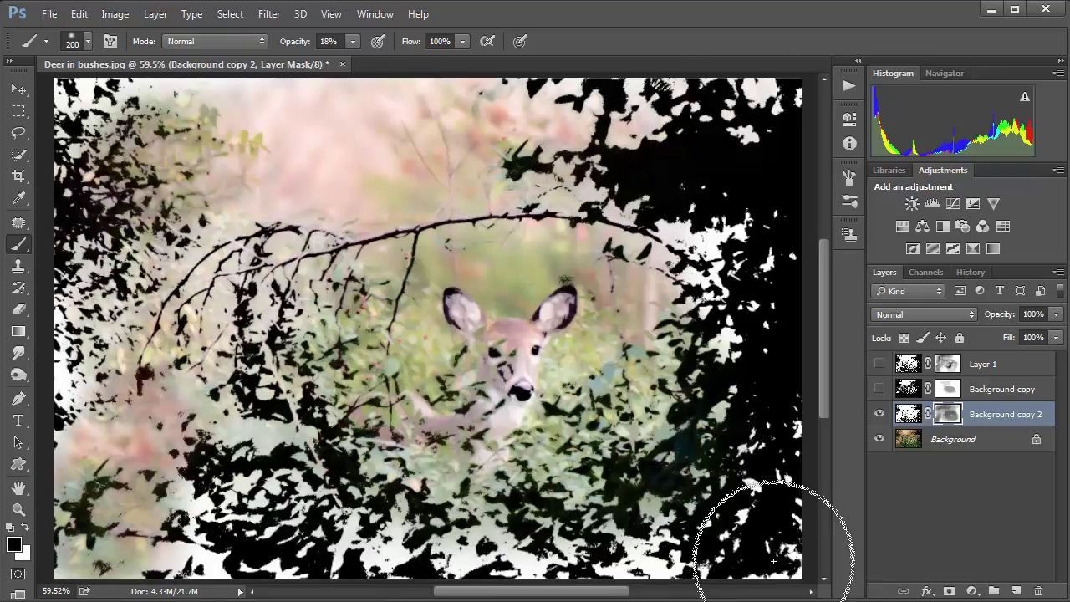